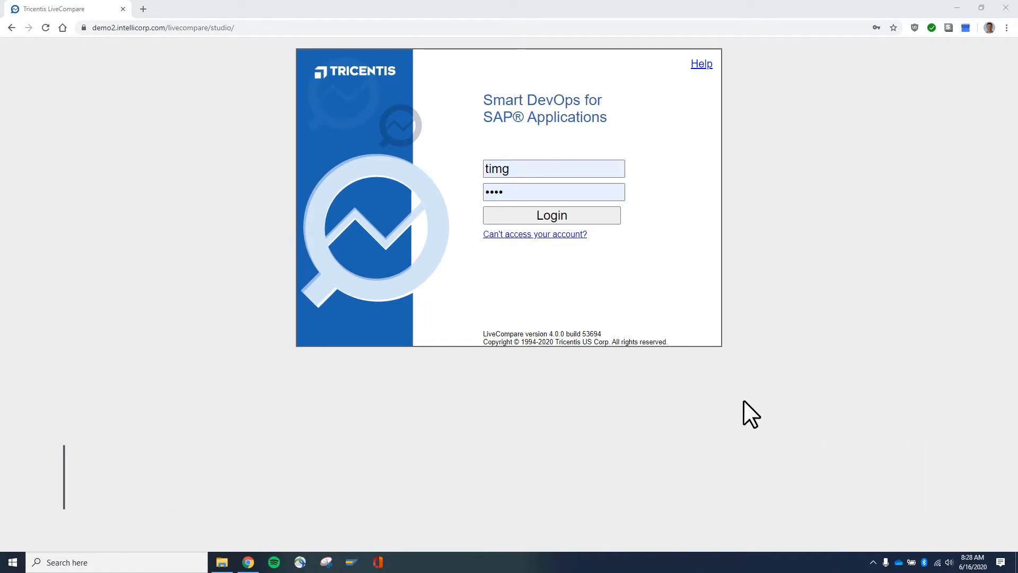
Step: Log in and create a workspace named timg with no additional projects selected
click(556, 221)
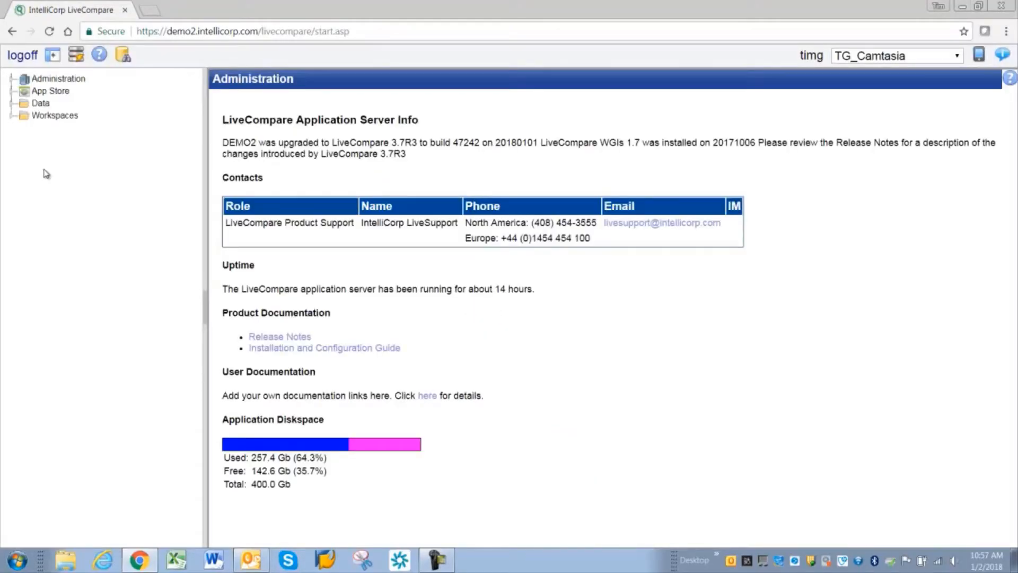
right_click(51, 114)
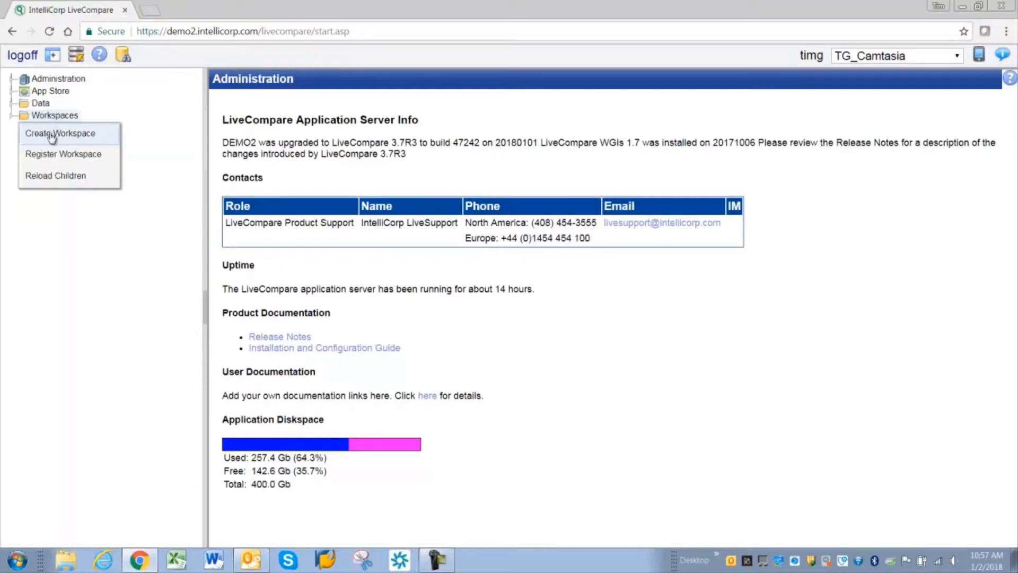
click(51, 133)
text(tim)
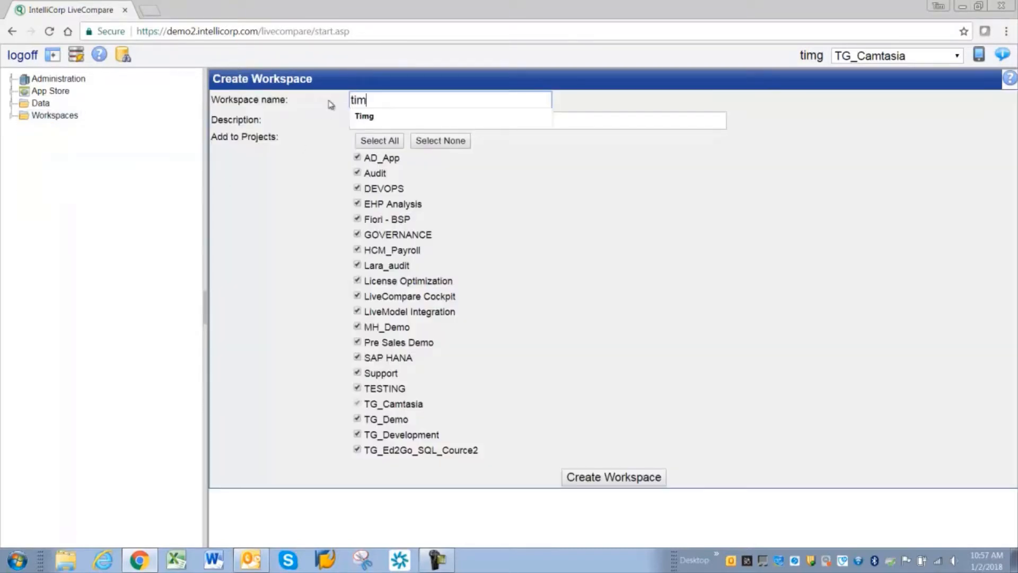
text(g)
click(424, 142)
click(610, 479)
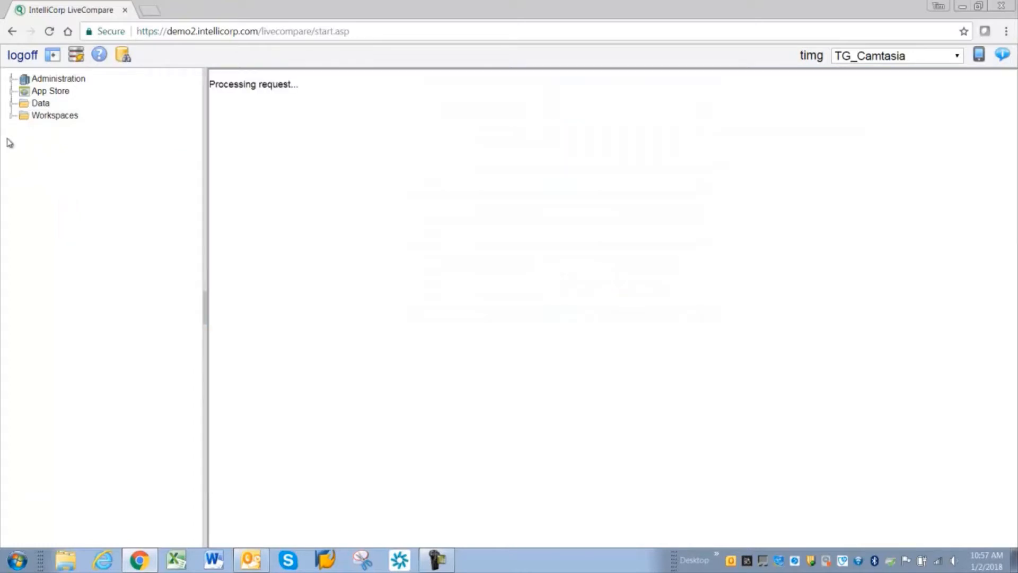
Step: Create a workflow named 1.01 in the timg workspace
click(10, 115)
click(21, 153)
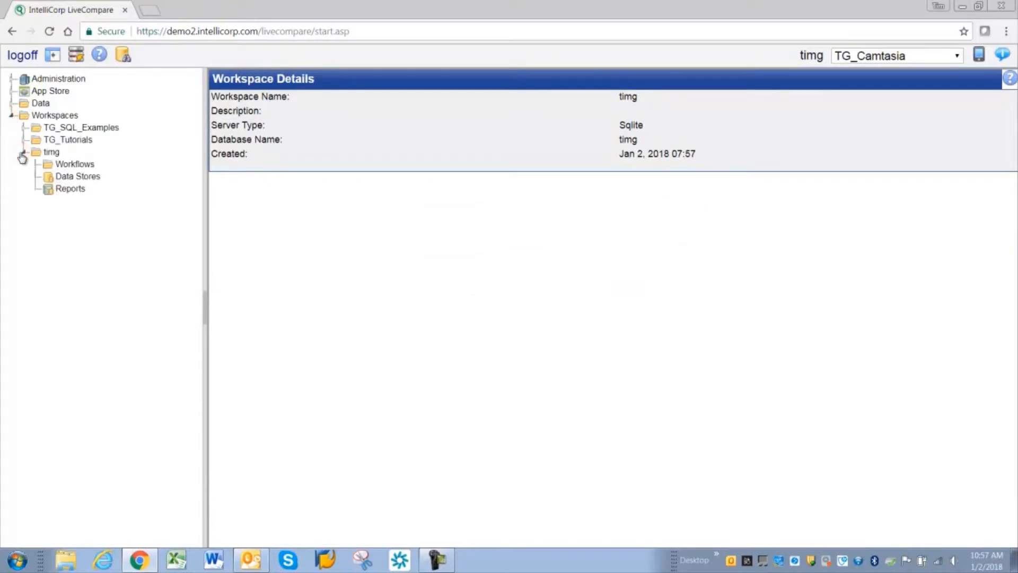
right_click(68, 164)
click(59, 182)
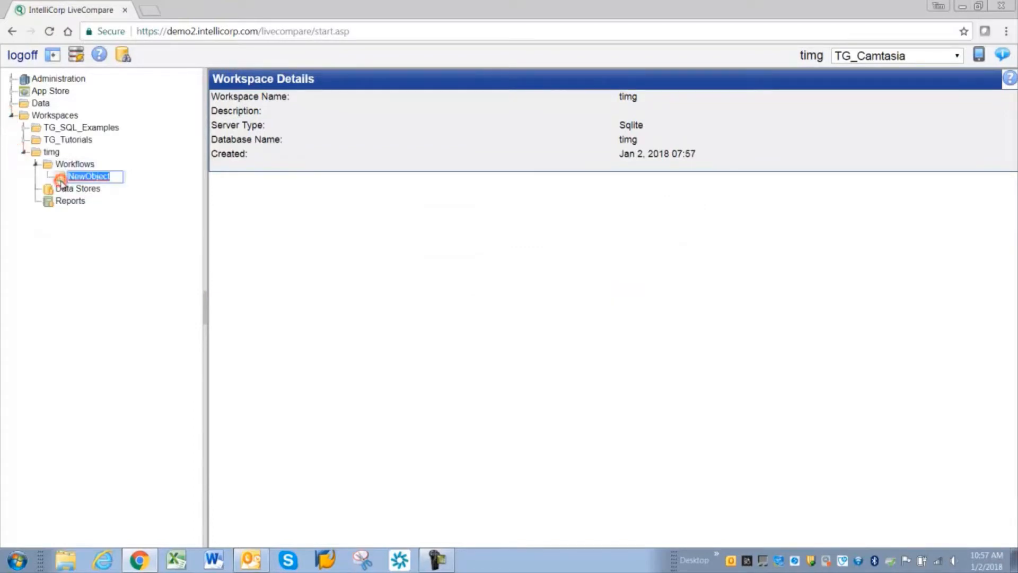
text(1)
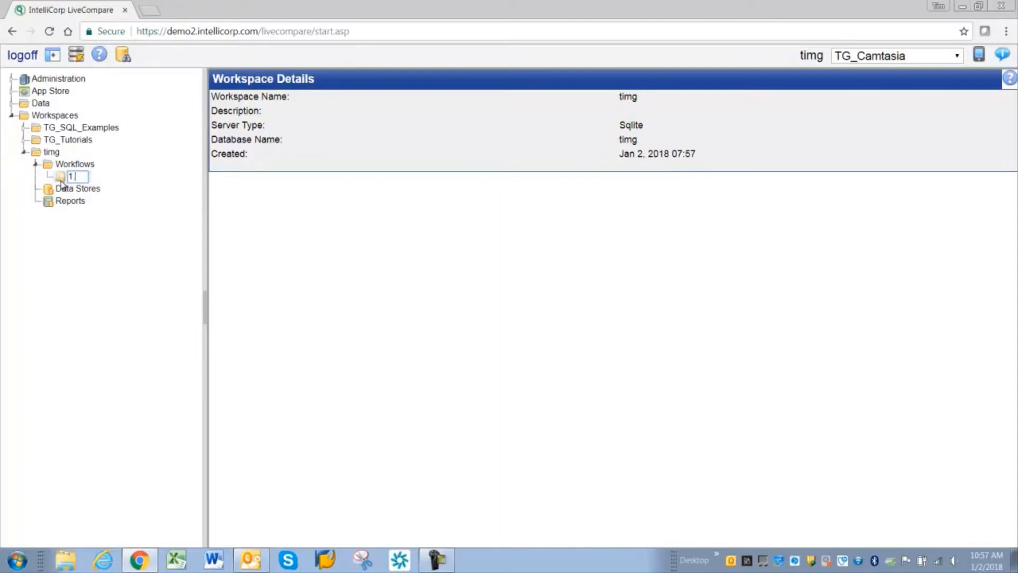
text(.01)
key(Return)
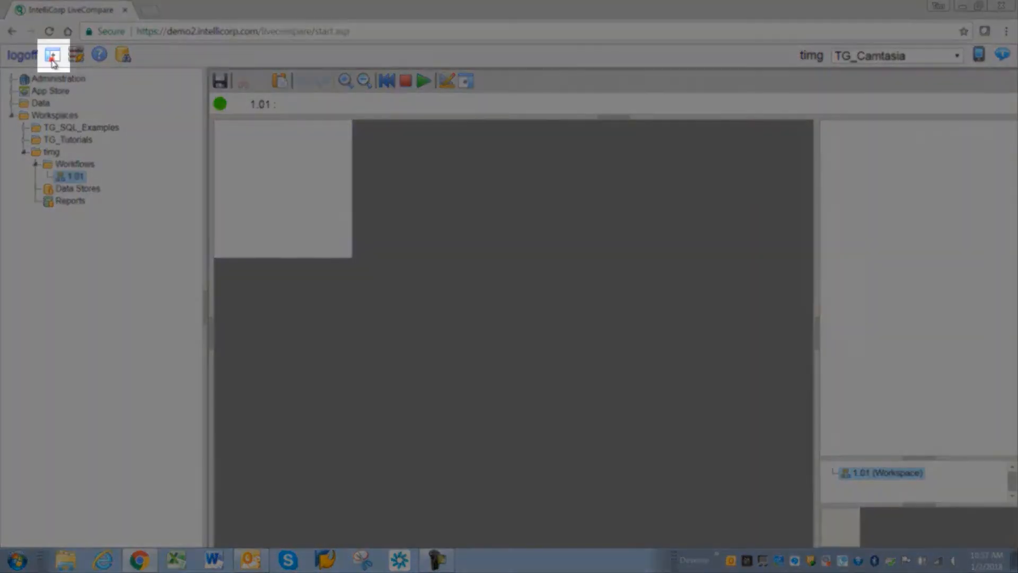
Step: Swap the navigation tree for the component palette and place the Read Performance History Data action on the workflow canvas
click(51, 56)
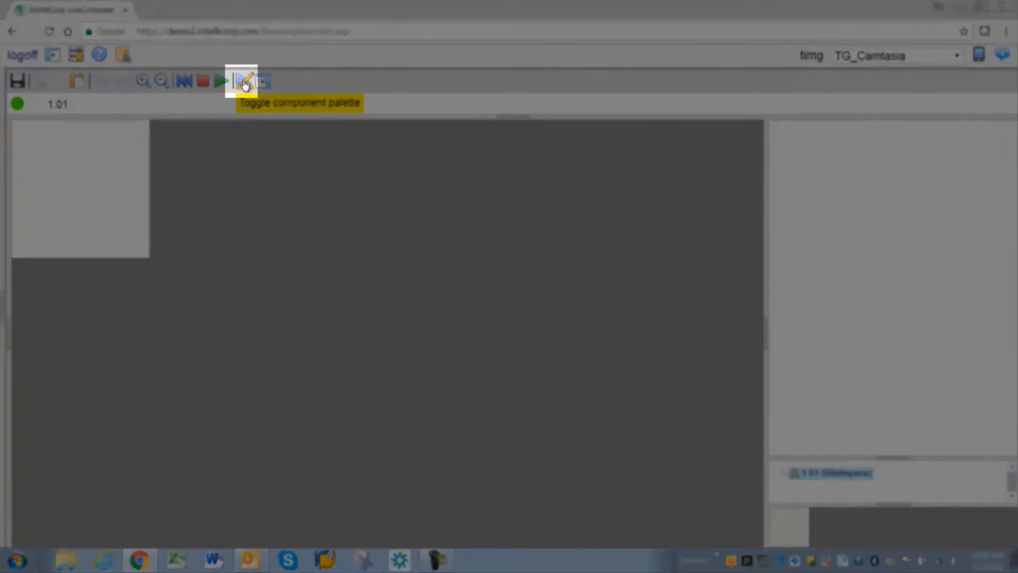
click(245, 83)
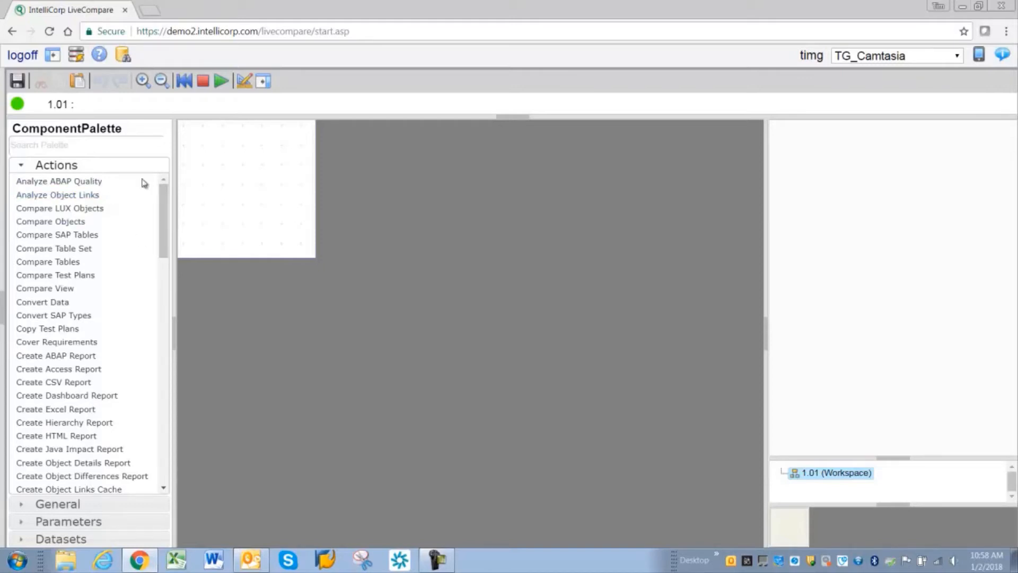
click(77, 146)
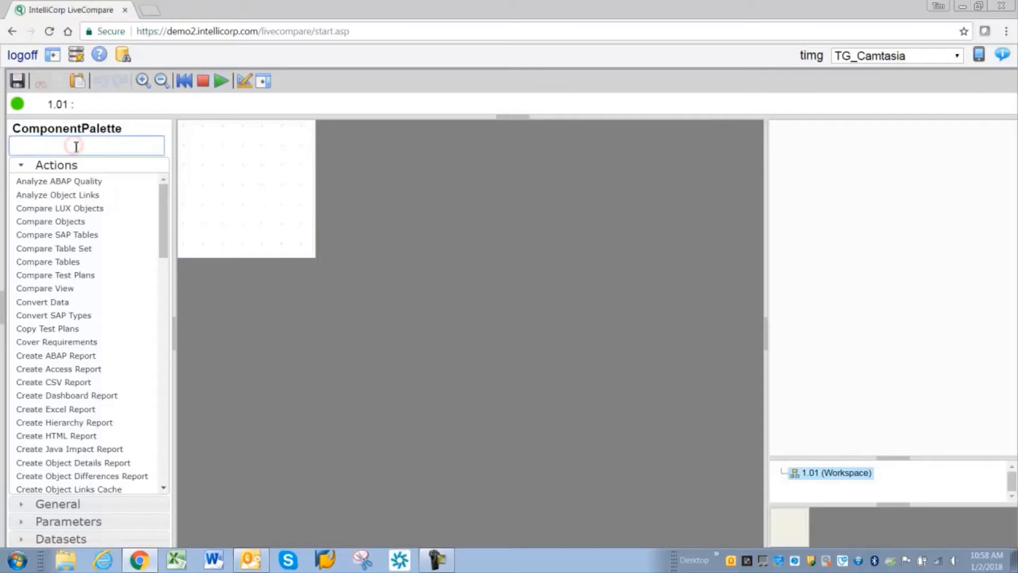
text(read per)
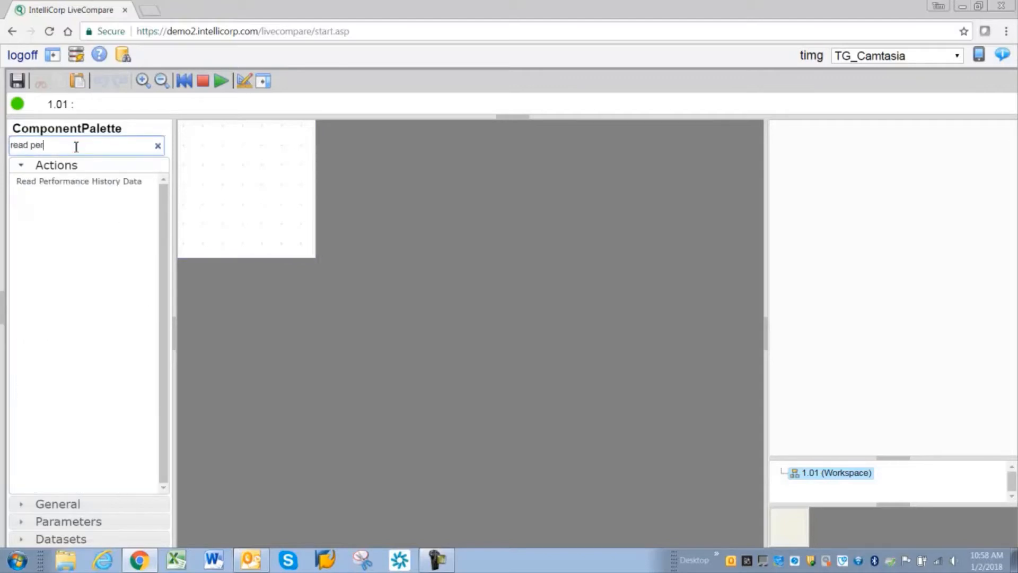
drag(48, 145, 14, 148)
drag(47, 183, 347, 275)
click(289, 242)
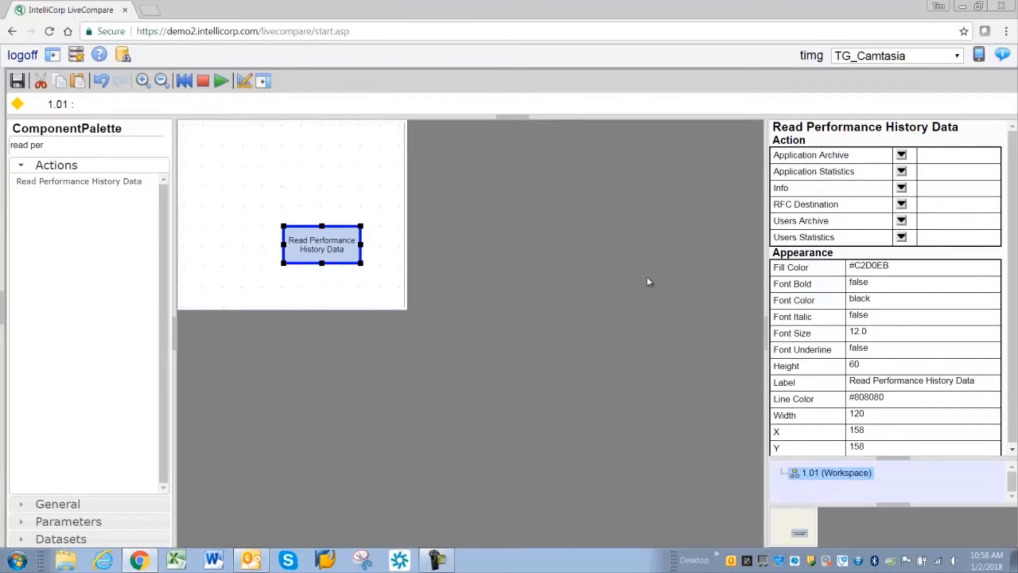
Step: Attach a new RFC Destination and a new Users Statistics table to the Read Performance History Data action
click(782, 205)
click(902, 206)
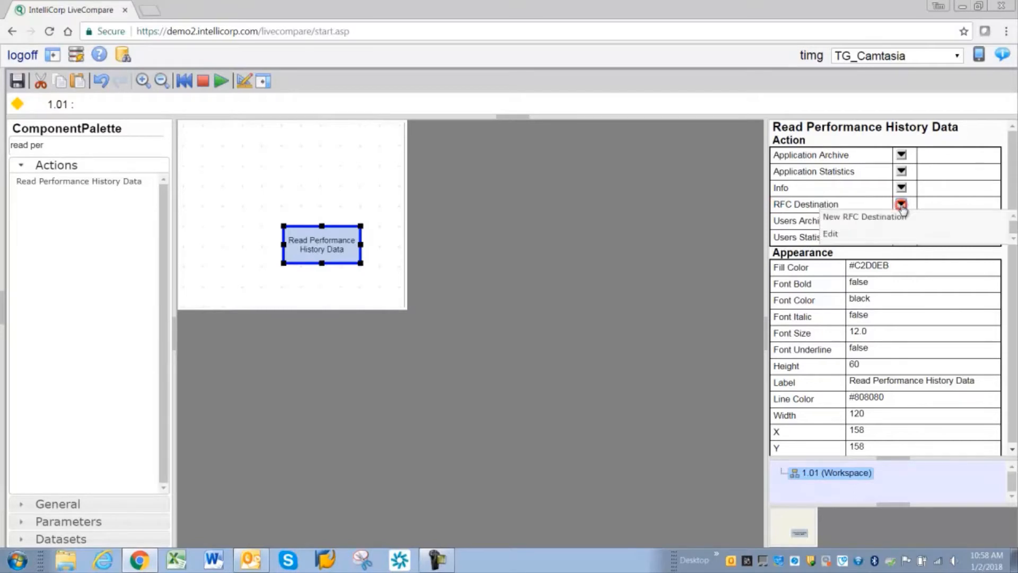
click(843, 221)
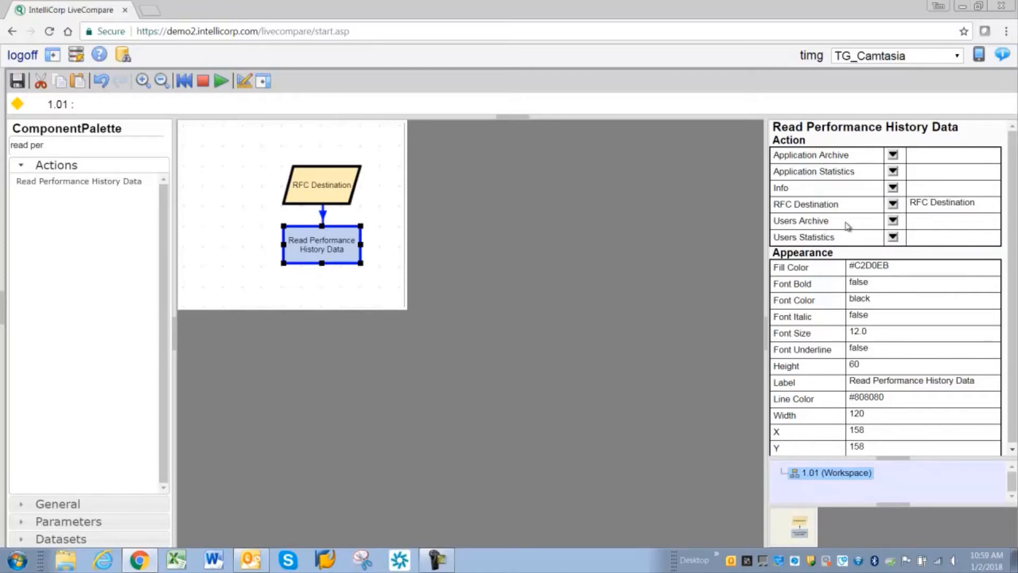
drag(779, 237, 830, 238)
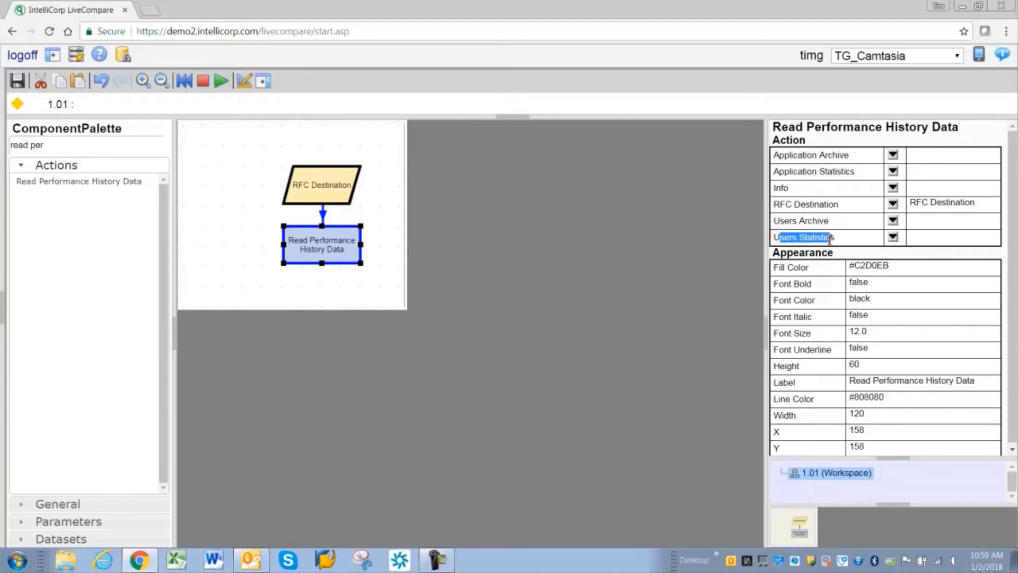
click(892, 236)
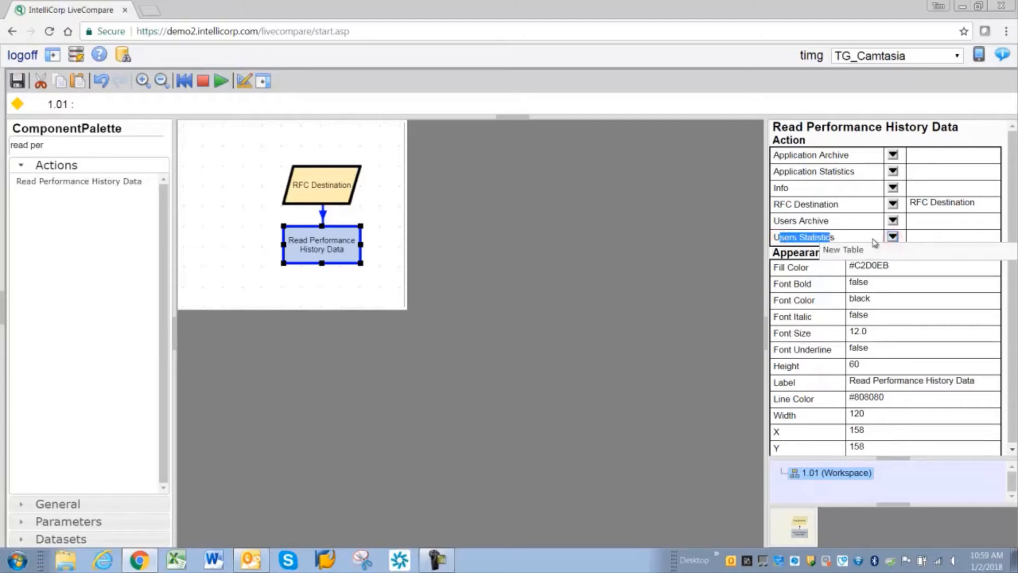
click(851, 252)
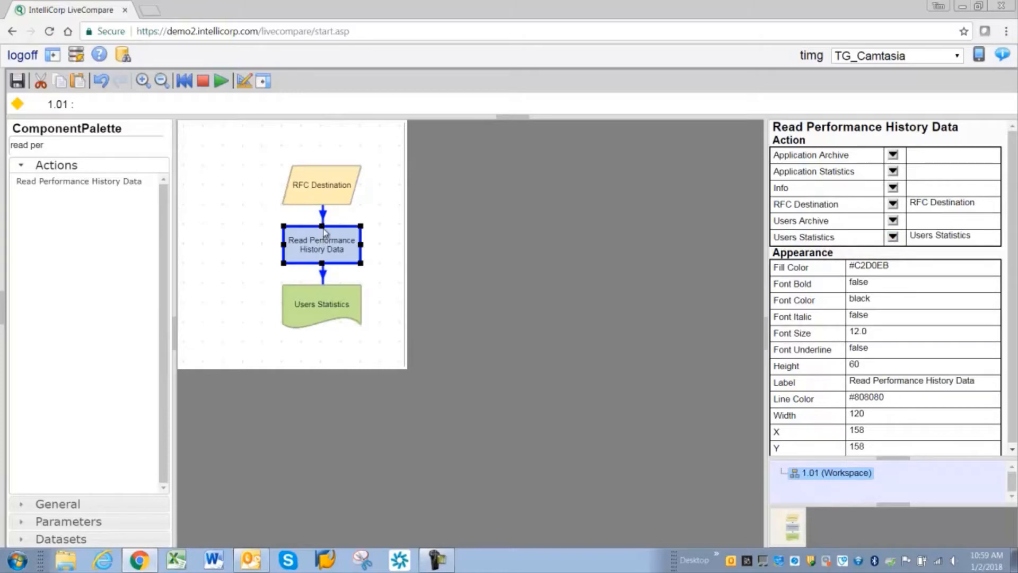
Step: Examine the properties of the three workflow components and the ways to edit the RFC Destination, leaving it unset
click(315, 188)
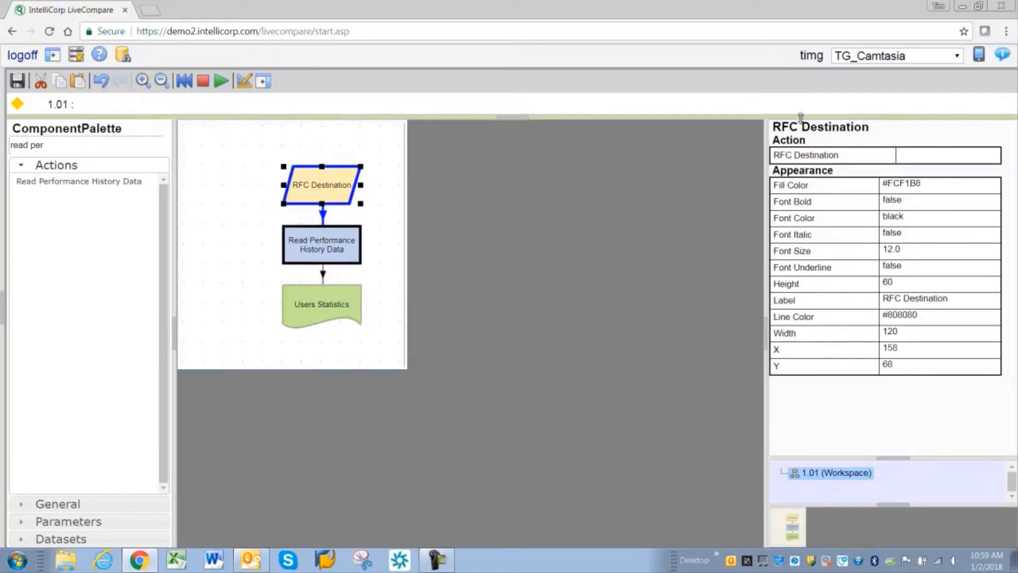
click(316, 243)
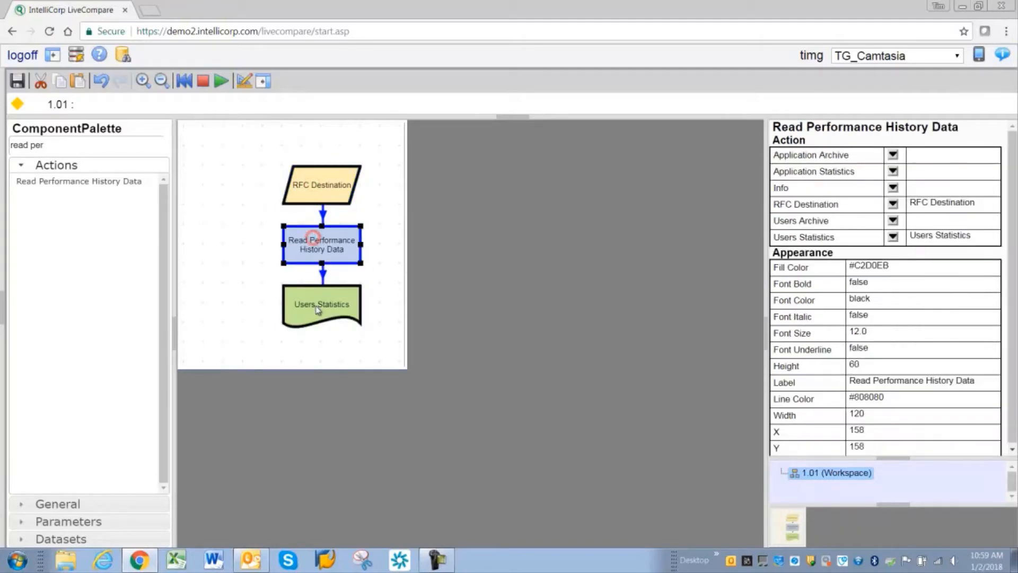
click(317, 306)
click(316, 252)
click(322, 199)
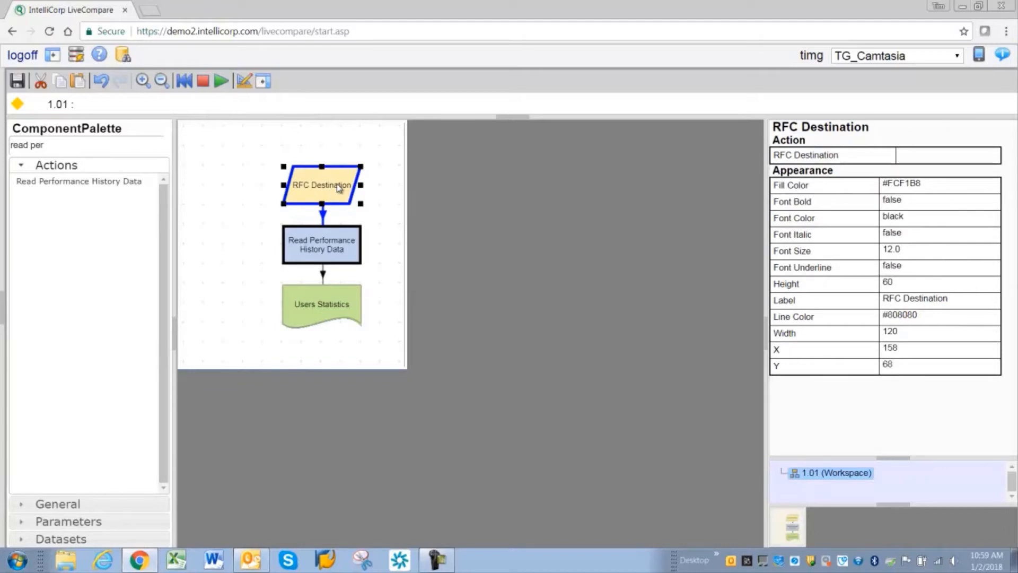
click(917, 160)
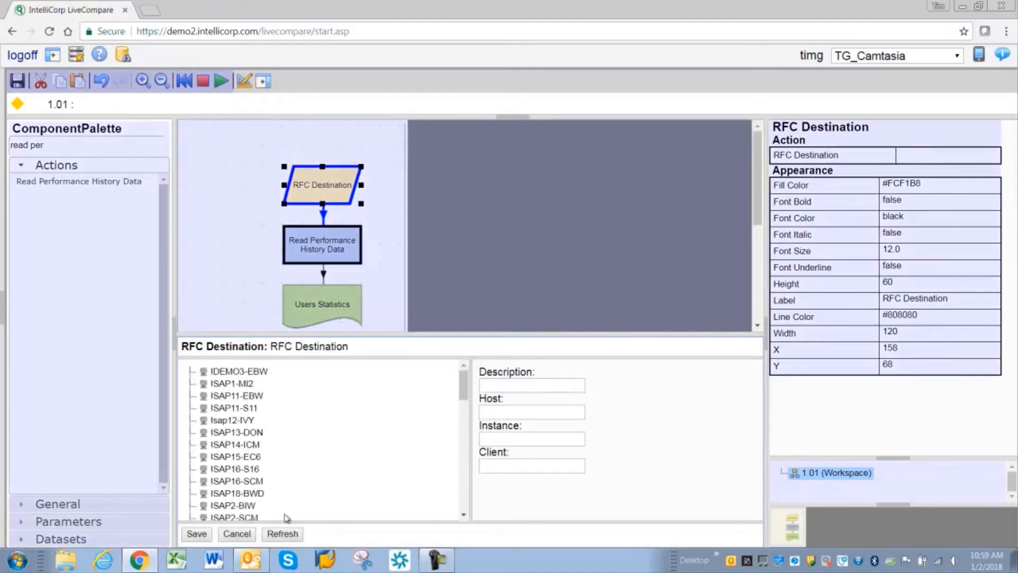
click(244, 534)
right_click(316, 183)
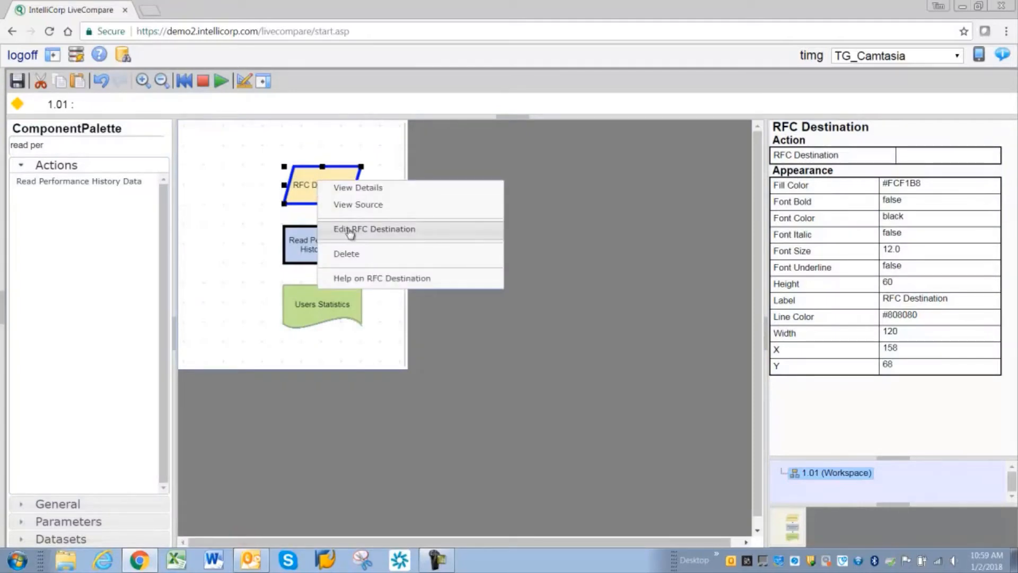
click(253, 171)
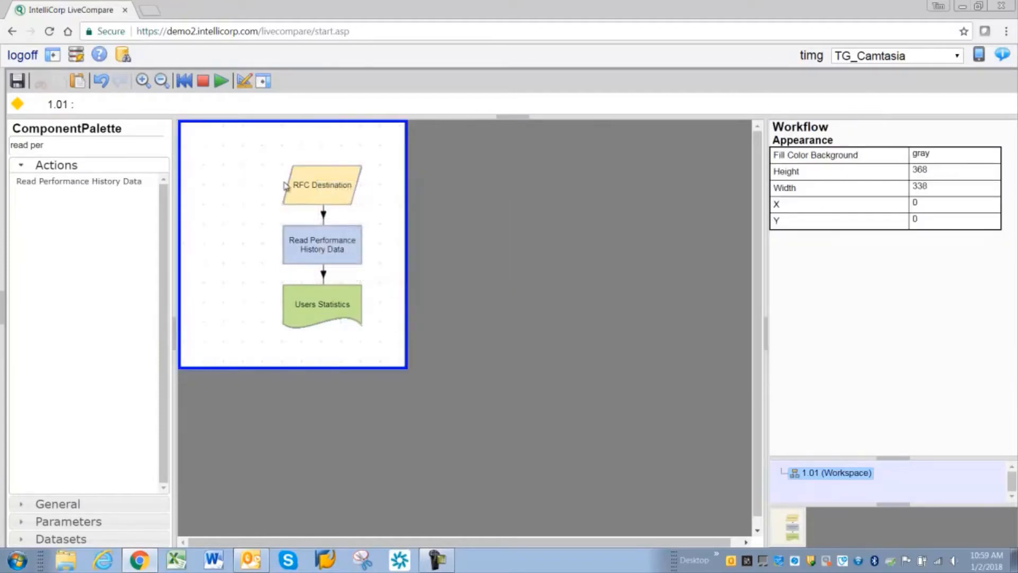
Step: Set the RFC Destination to ISAP23-EHP and run the workflow
click(311, 188)
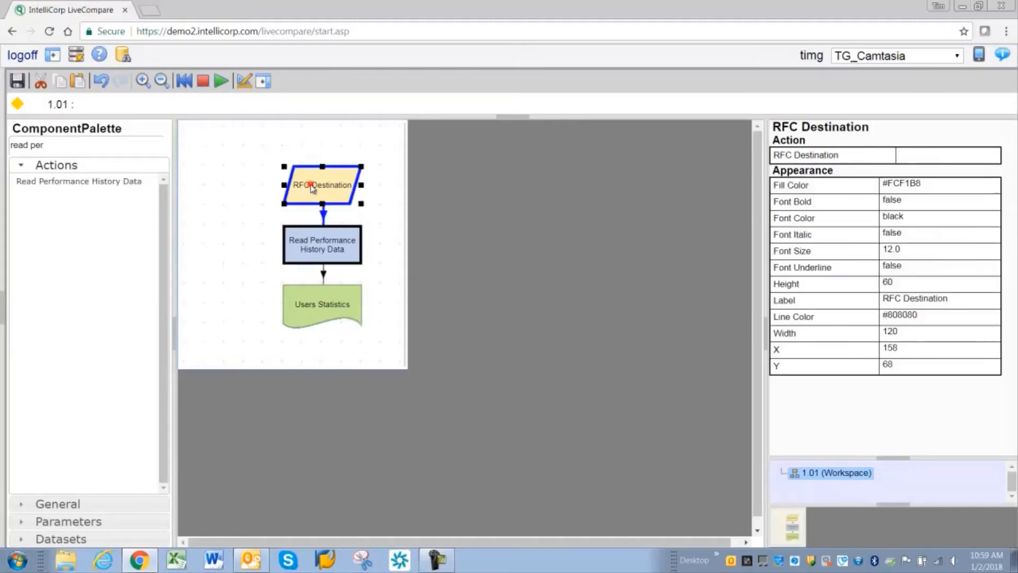
key(F3)
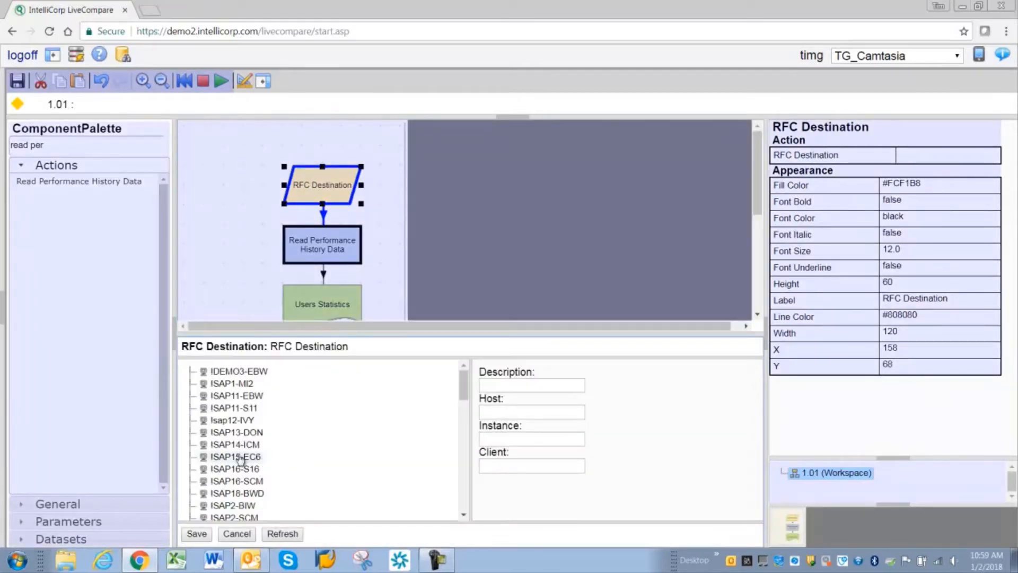
scroll(239, 459, down, 4)
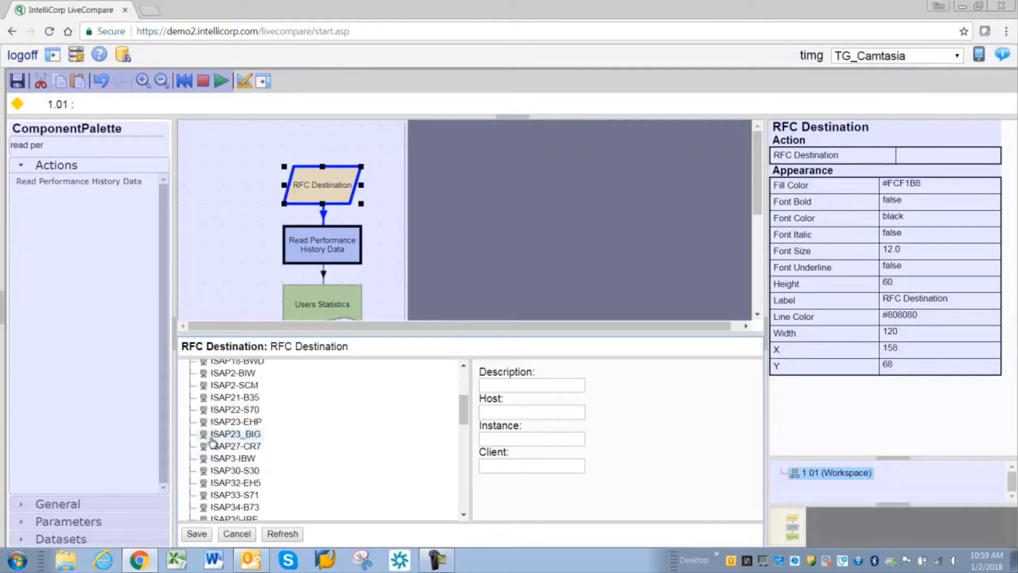
click(218, 422)
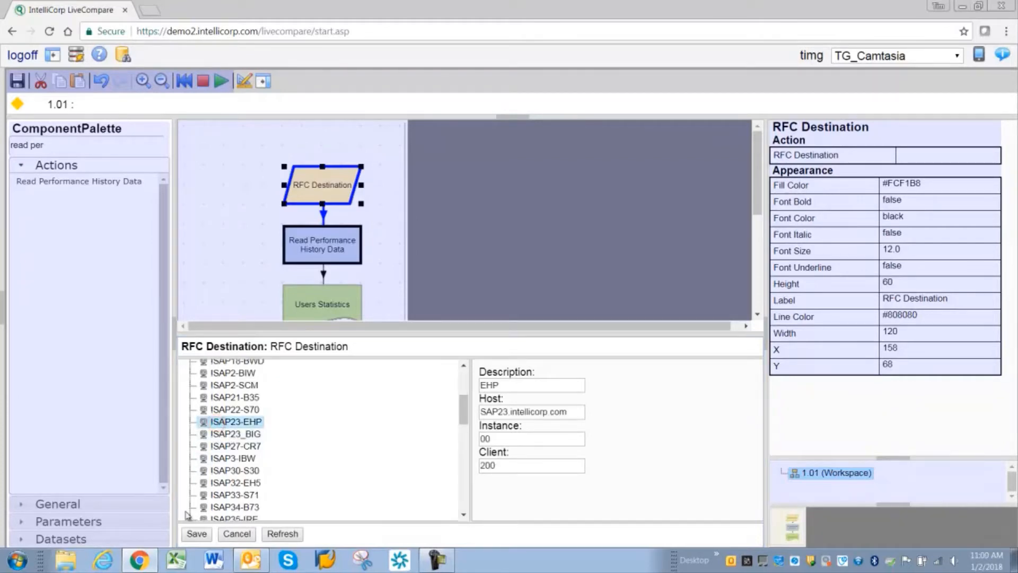
click(197, 533)
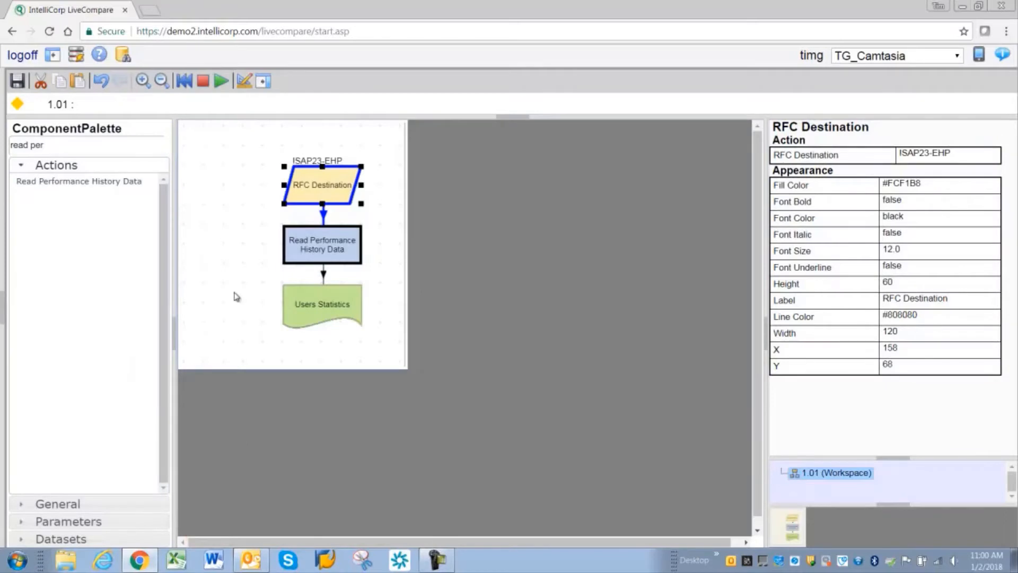
click(222, 83)
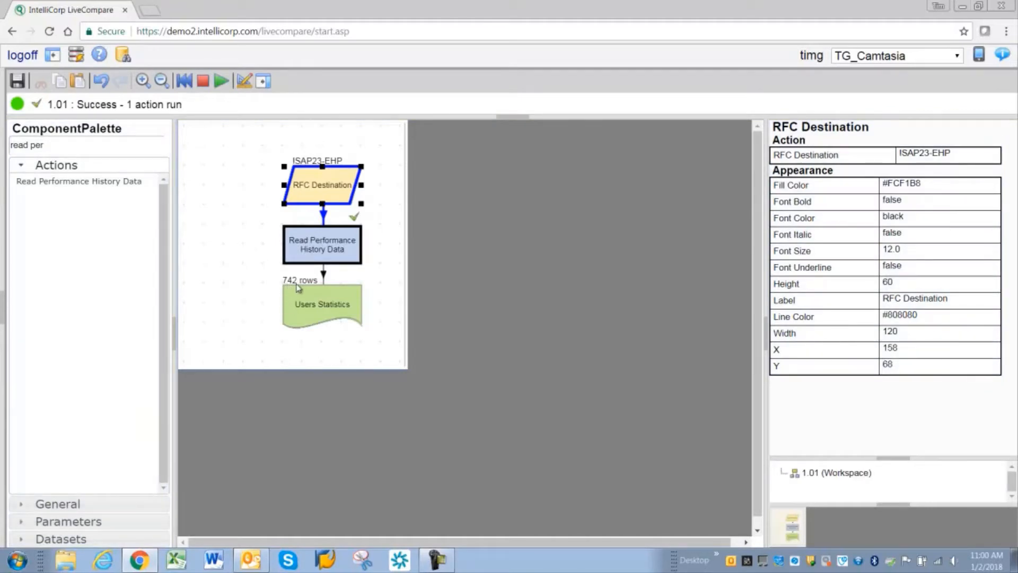
Step: Open the Users Statistics table contents and change the maximum number of rows to display in its user preferences
double_click(316, 305)
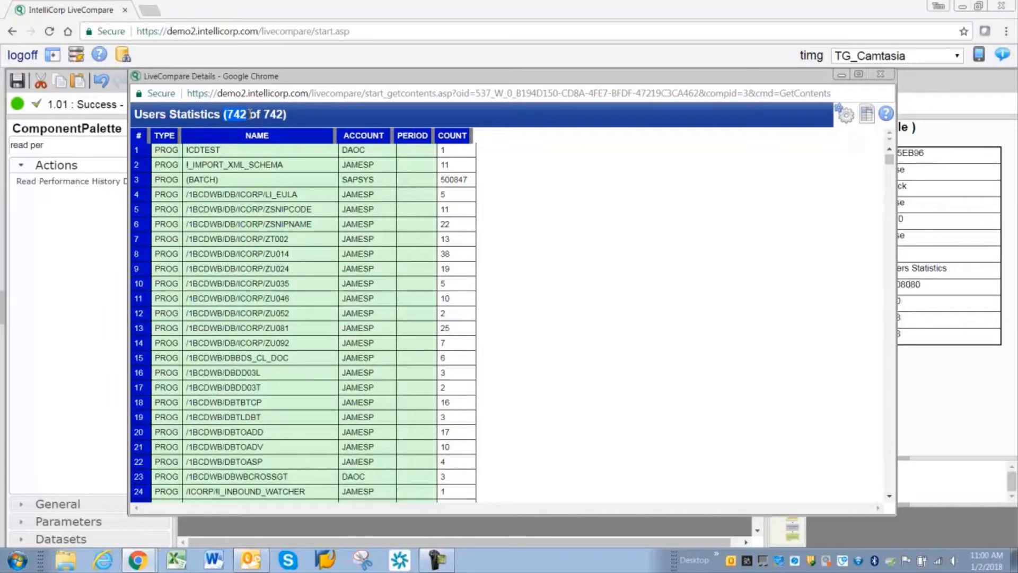
click(845, 116)
click(329, 154)
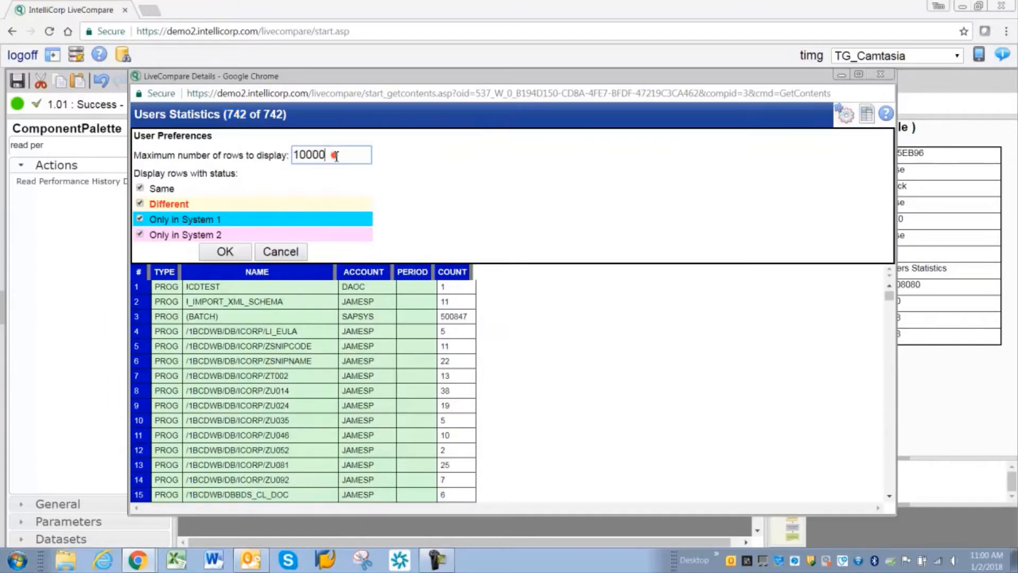
drag(328, 154, 287, 155)
text(5)
click(225, 252)
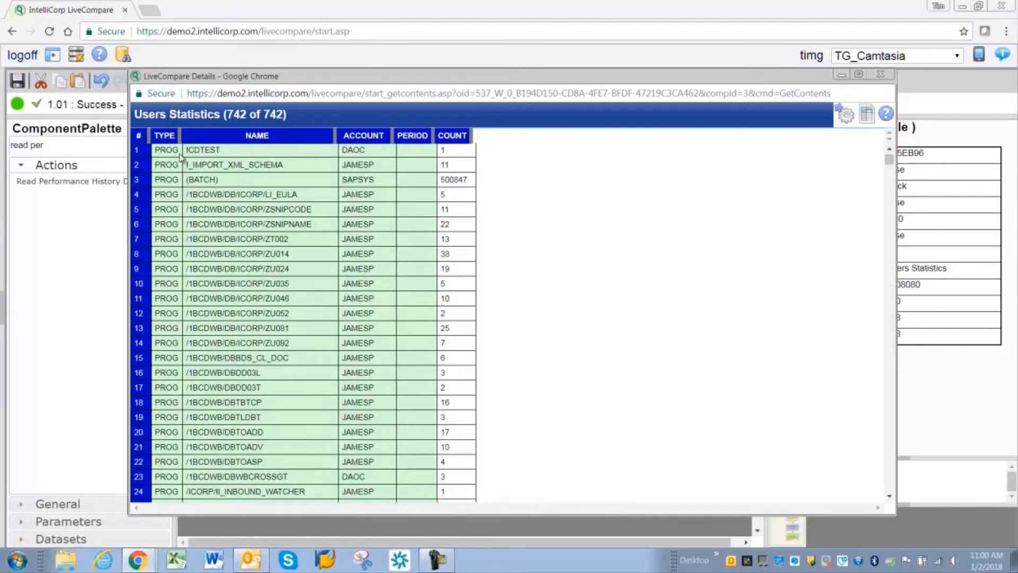
Step: Examine the type, name, account and count columns of the Users Statistics table, including the VA01 and SU01 rows, and close it
click(160, 137)
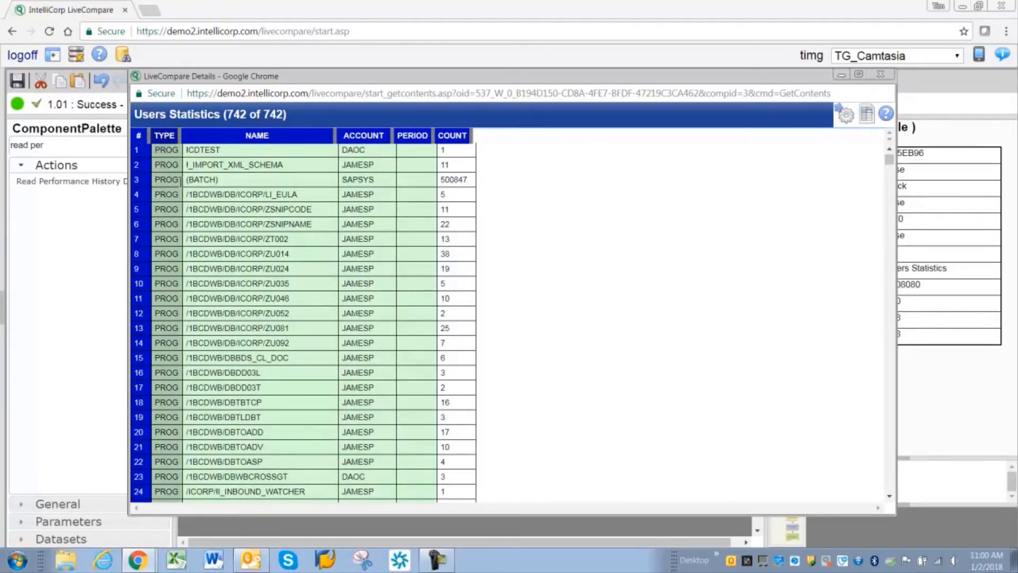
drag(889, 159, 891, 386)
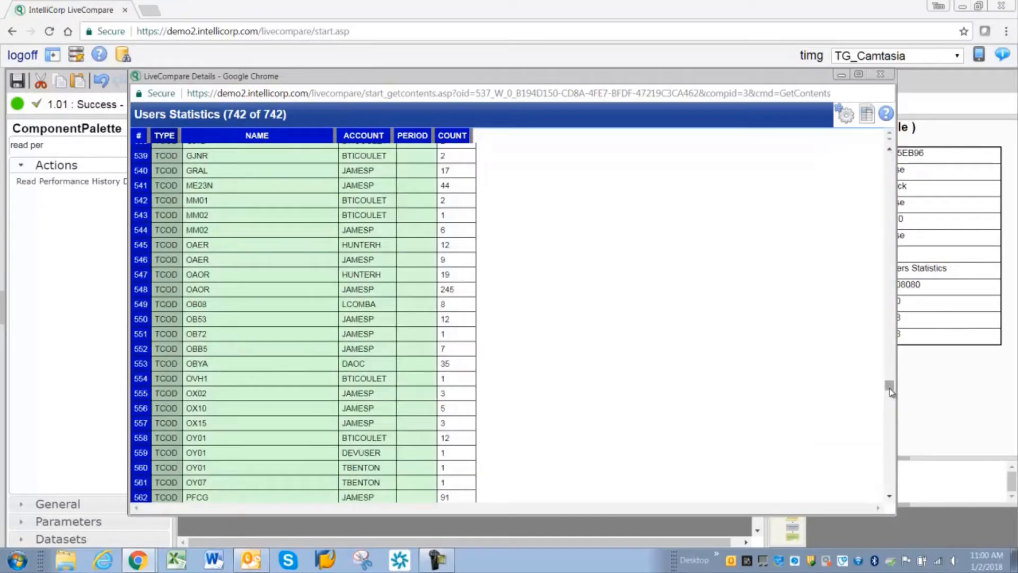
click(891, 391)
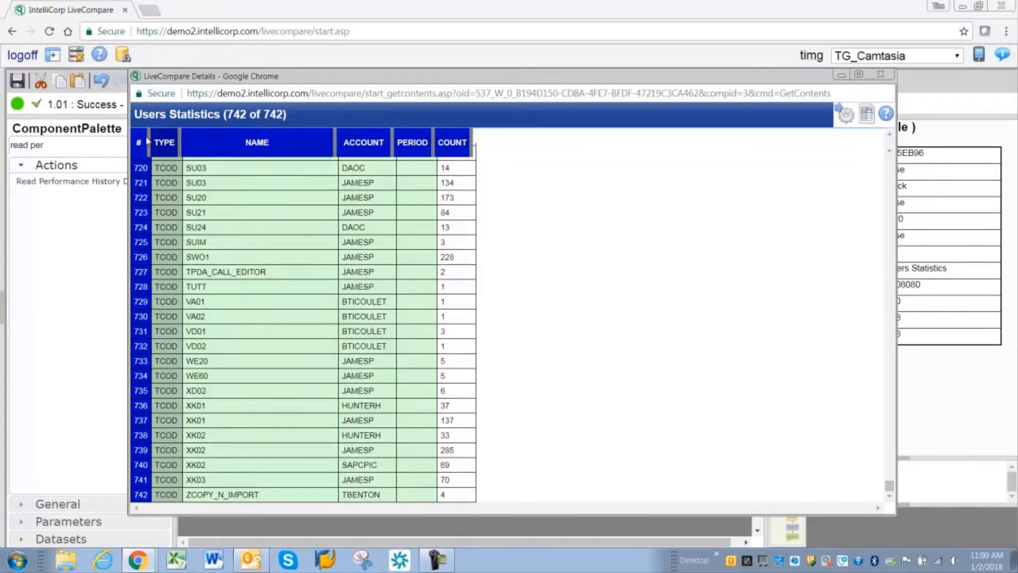
click(286, 146)
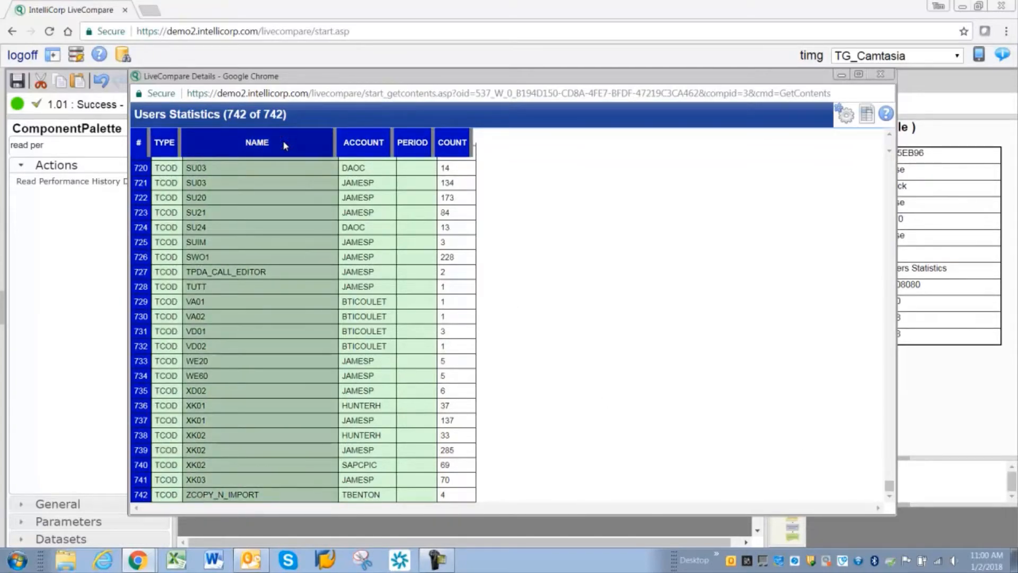
click(204, 301)
click(377, 302)
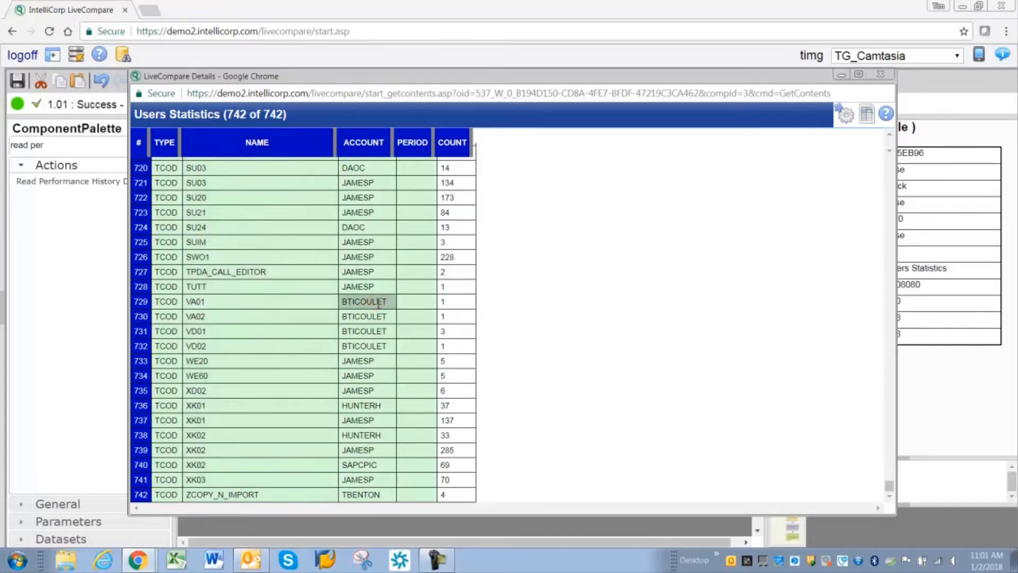
click(451, 306)
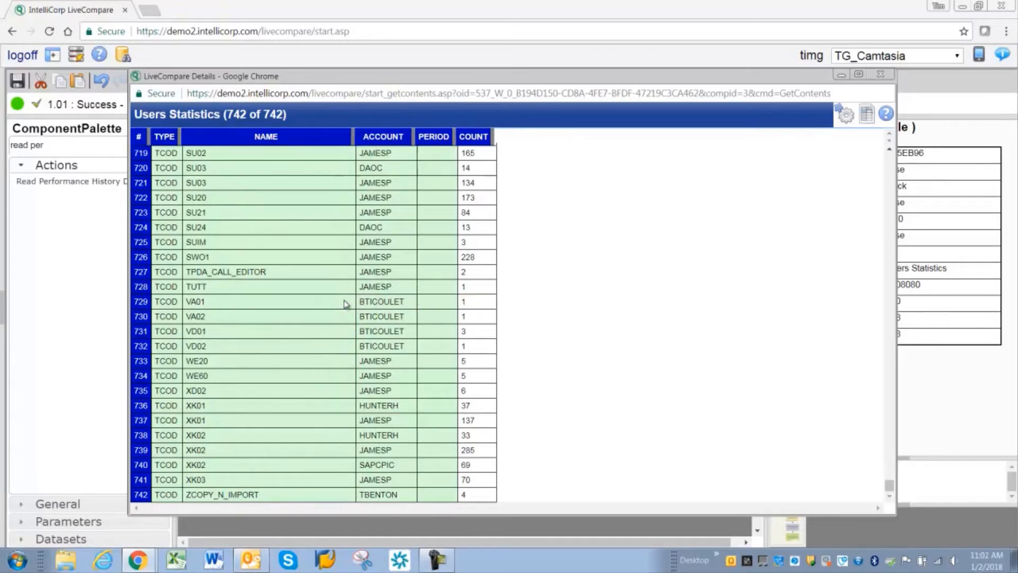
scroll(324, 306, up, 3)
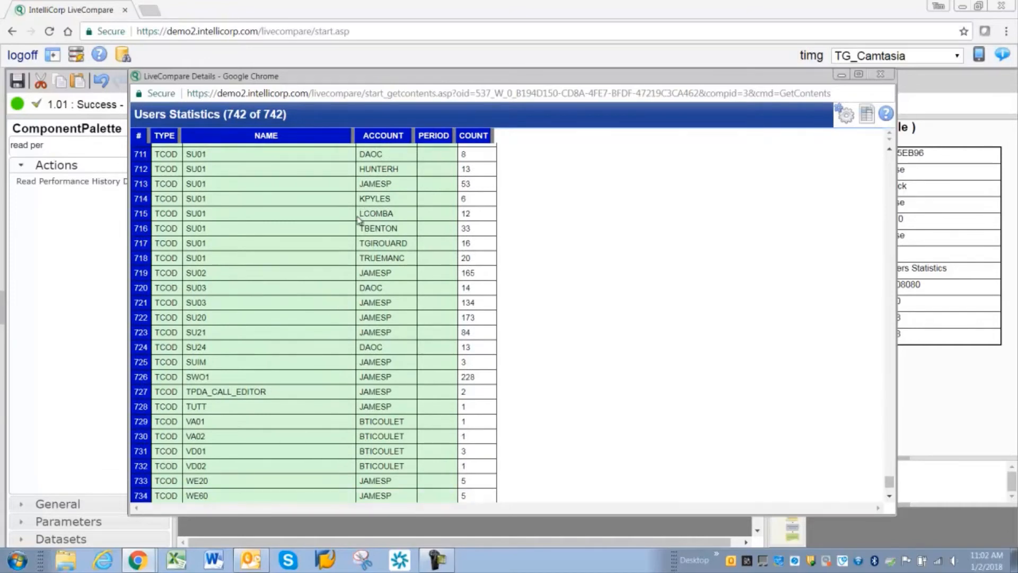
scroll(352, 218, up, 3)
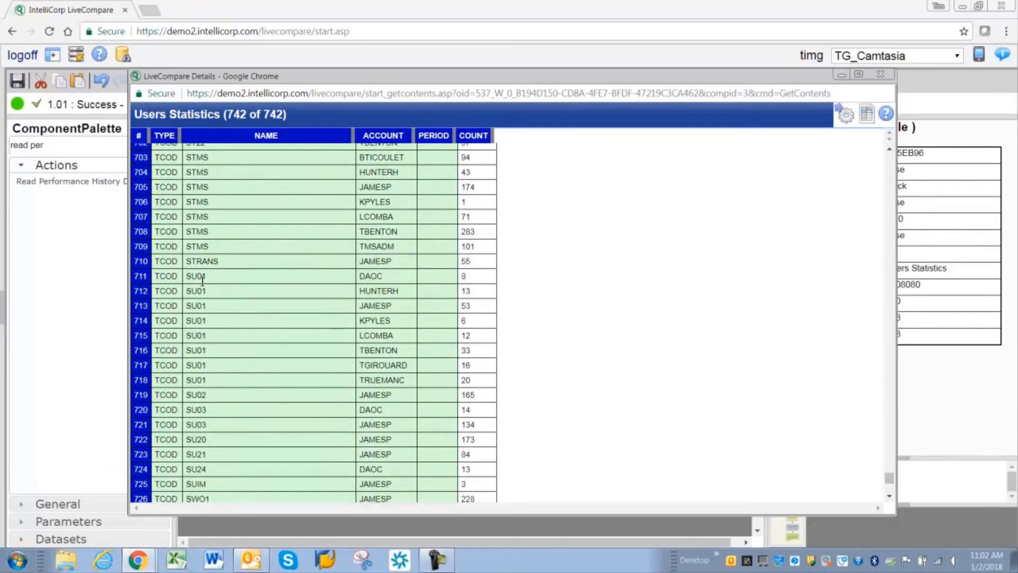
drag(202, 277, 202, 384)
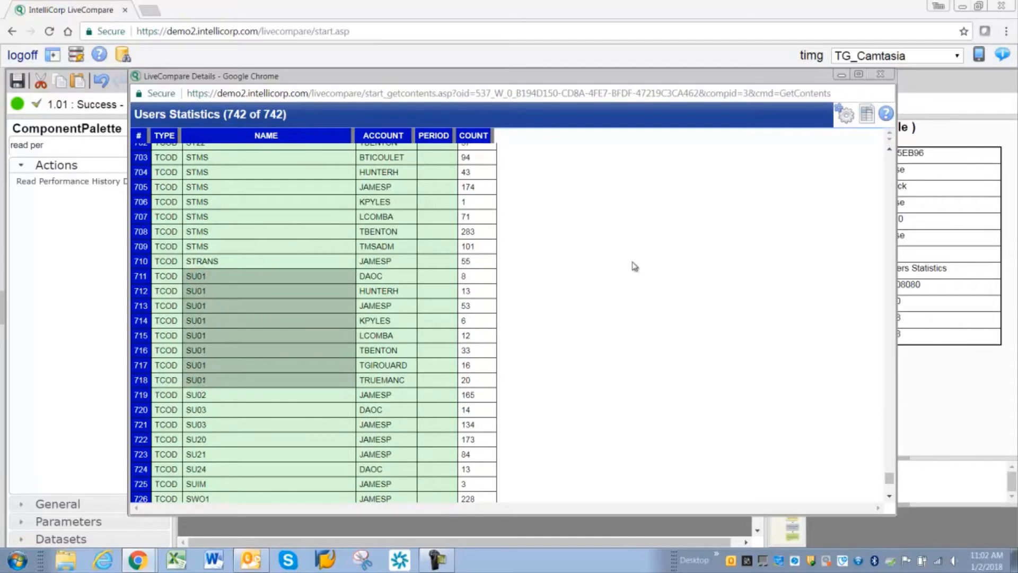
click(880, 76)
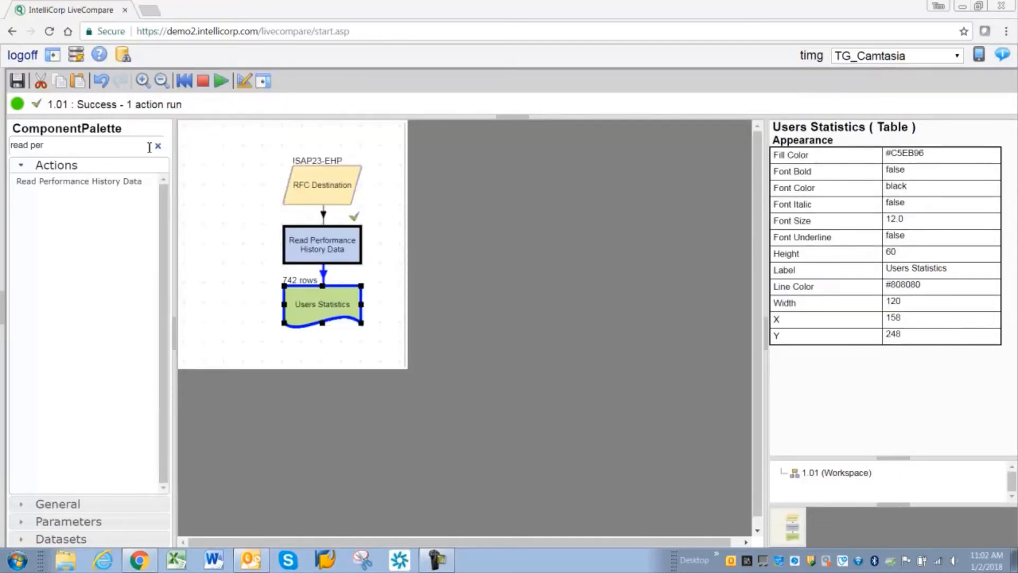
Step: Find the Execute SQL action in the component palette and add it to the workflow below the Users Statistics table
click(158, 149)
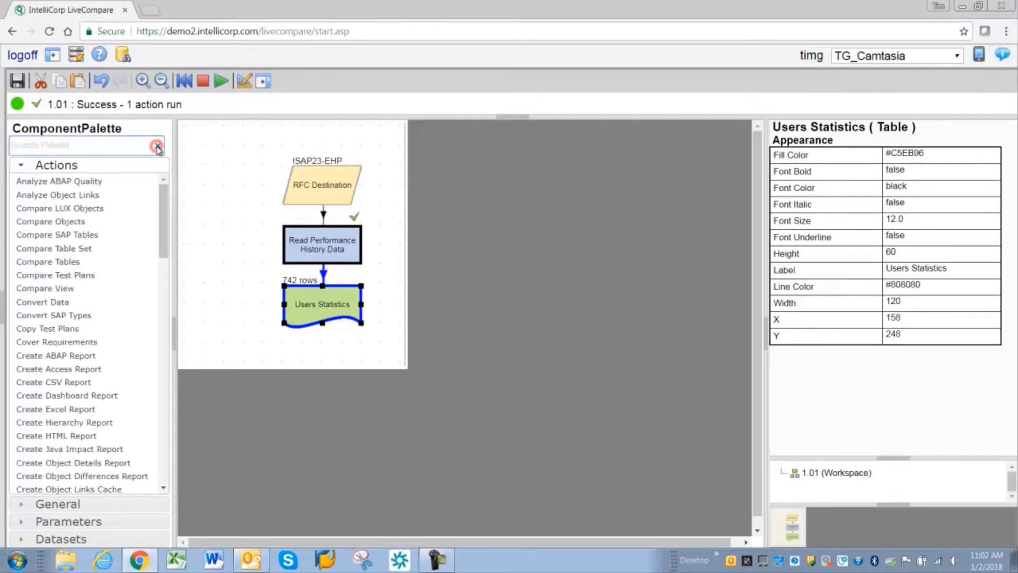
scroll(165, 229, down, 3)
scroll(165, 229, up, 3)
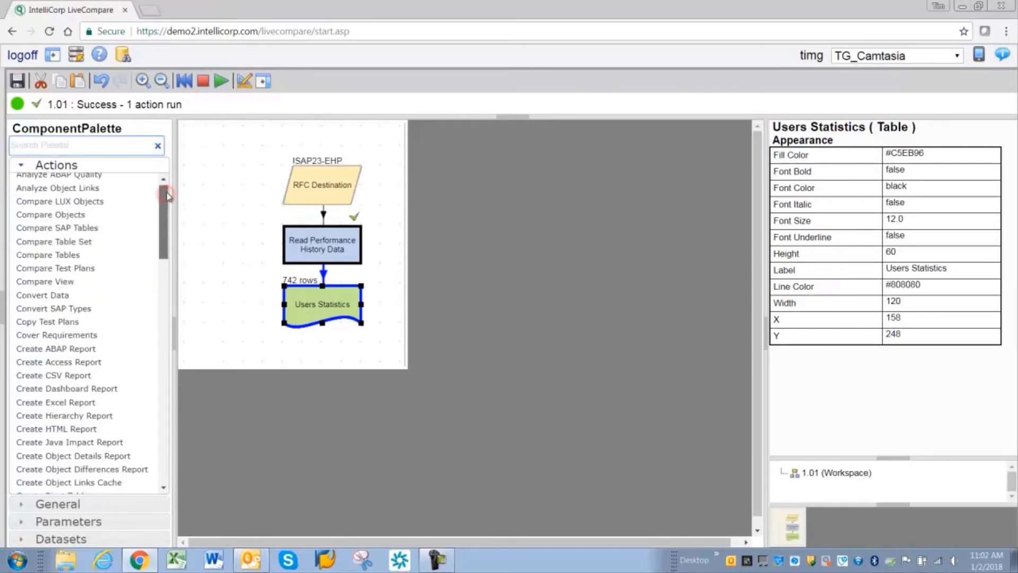
click(46, 148)
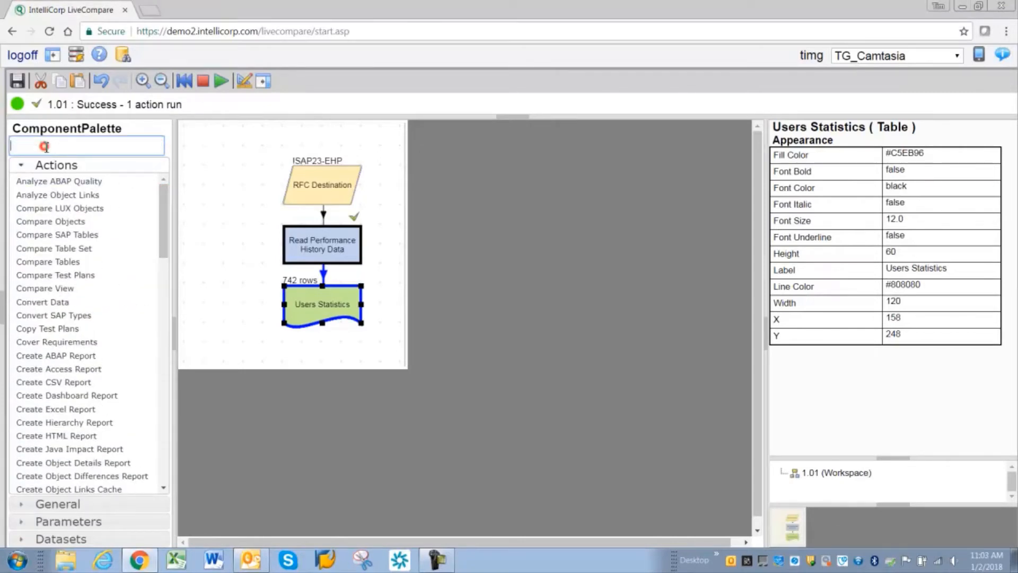
text(sql)
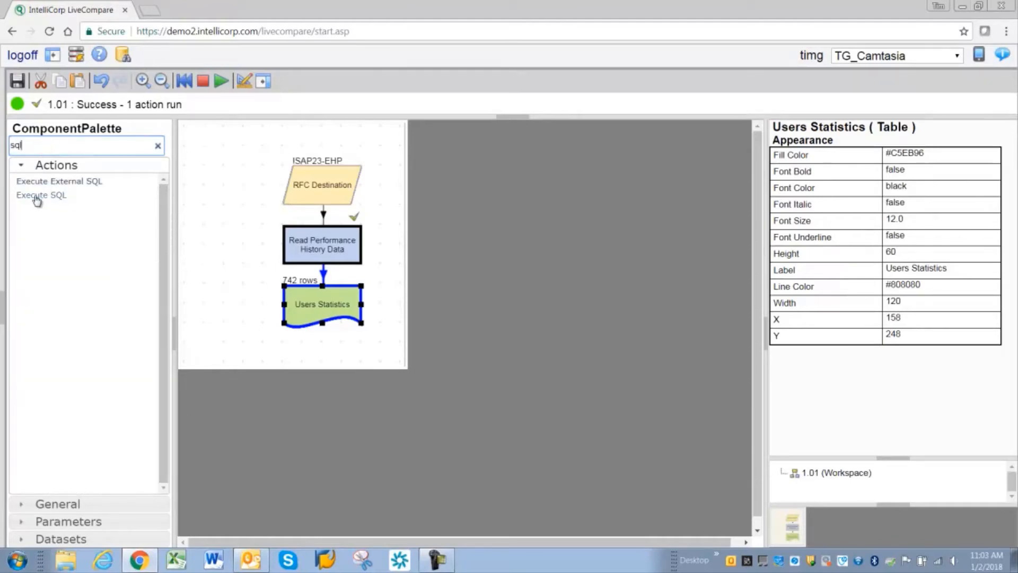
drag(36, 195, 304, 371)
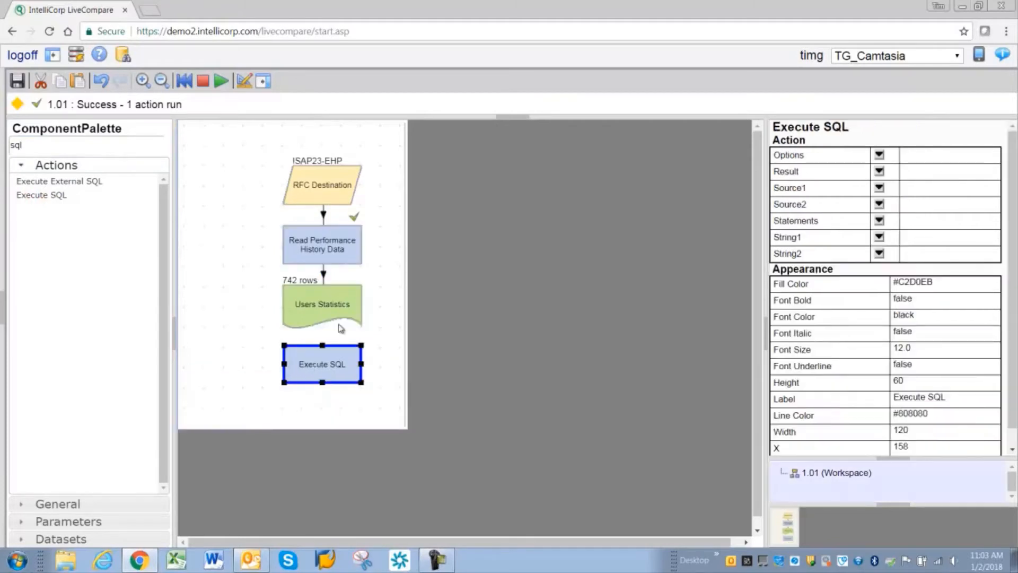
Step: Set Users Statistics as Source1 of the Execute SQL action and assign a new table to its Result
click(316, 310)
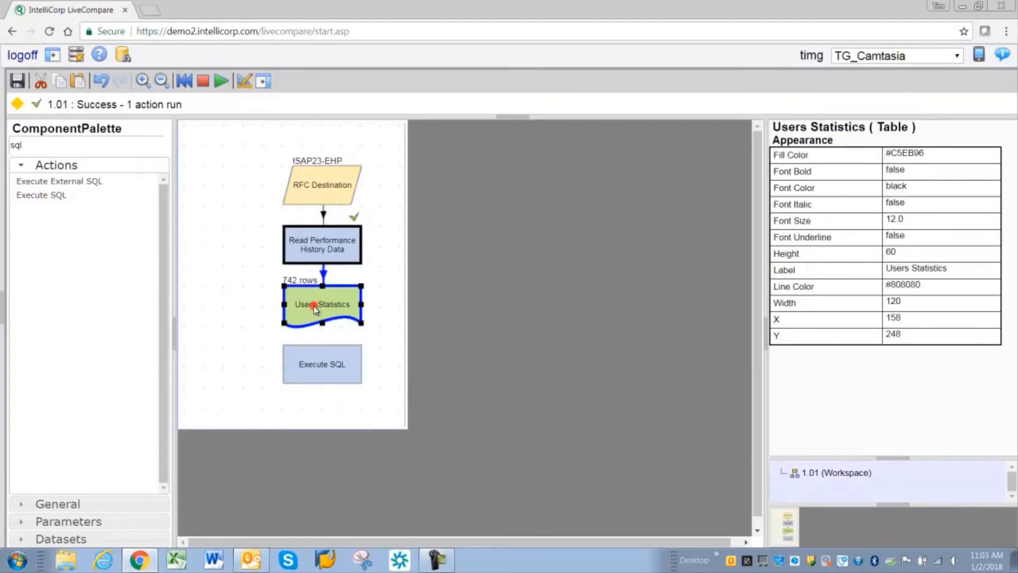
click(325, 370)
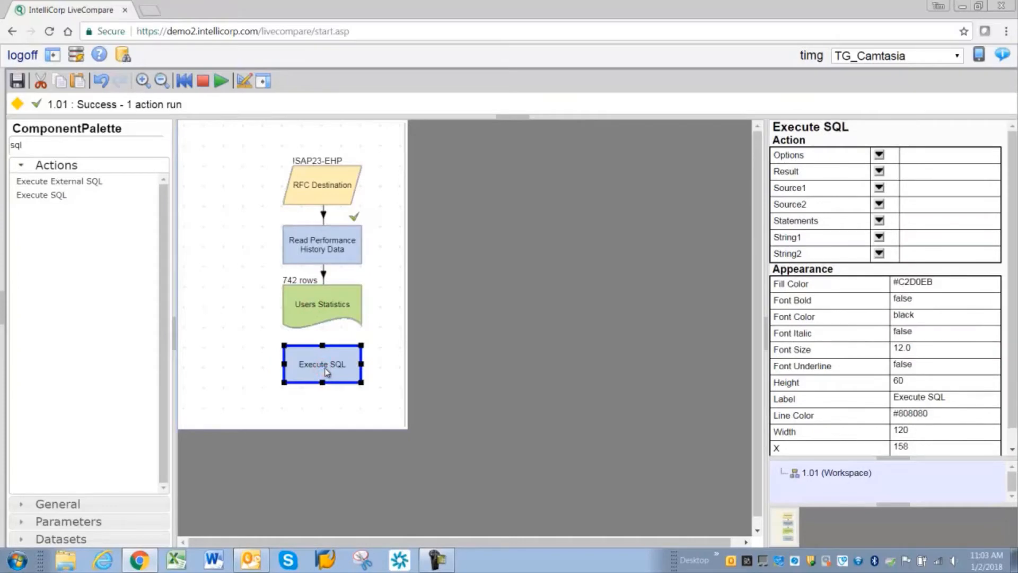
click(317, 302)
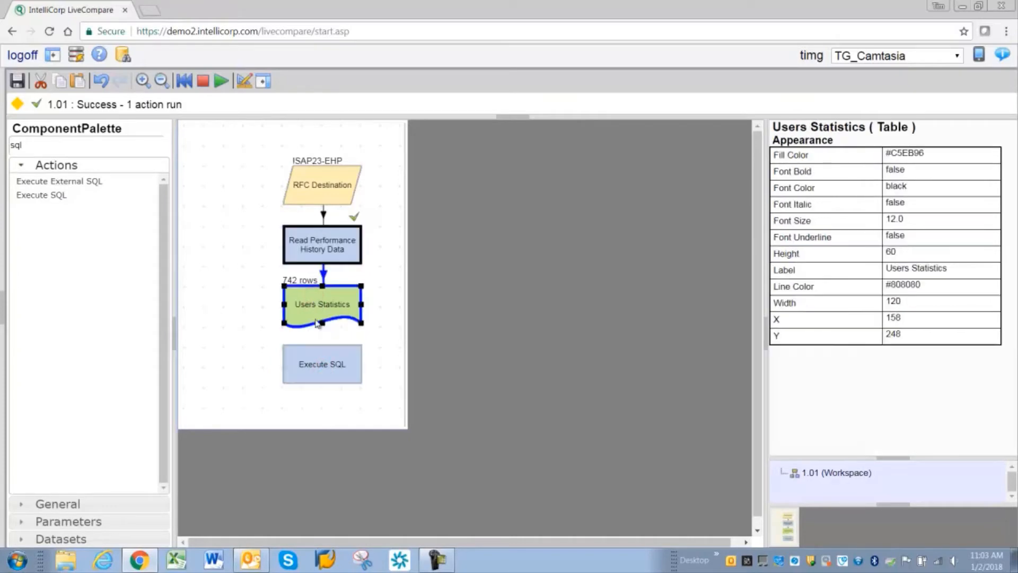
click(322, 364)
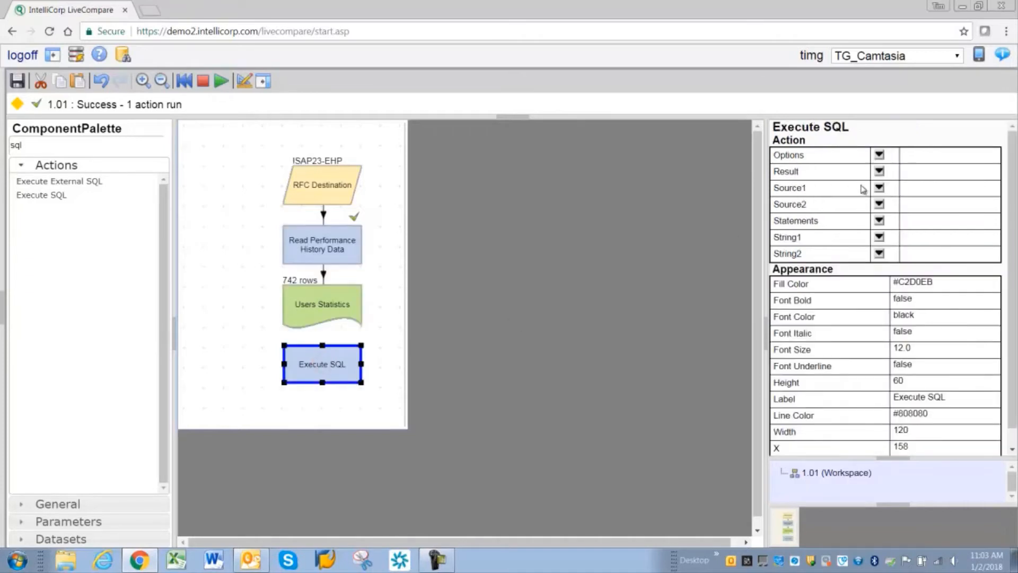
click(879, 188)
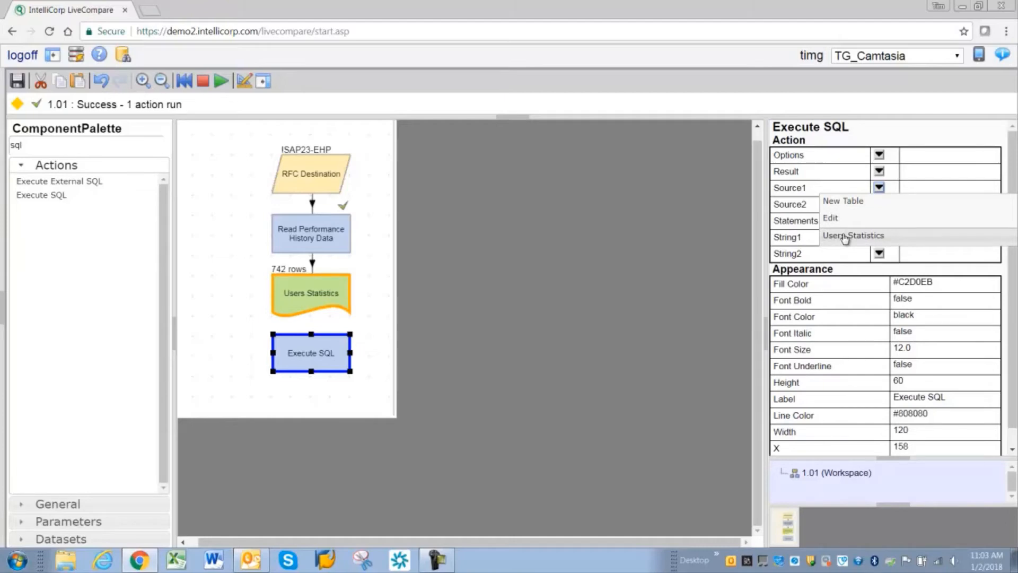
click(845, 236)
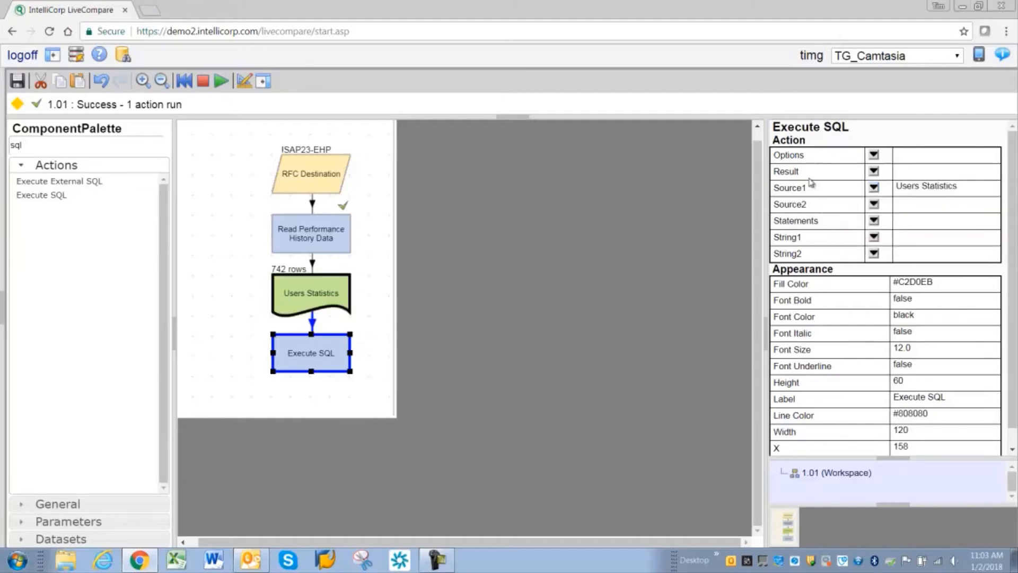
click(874, 172)
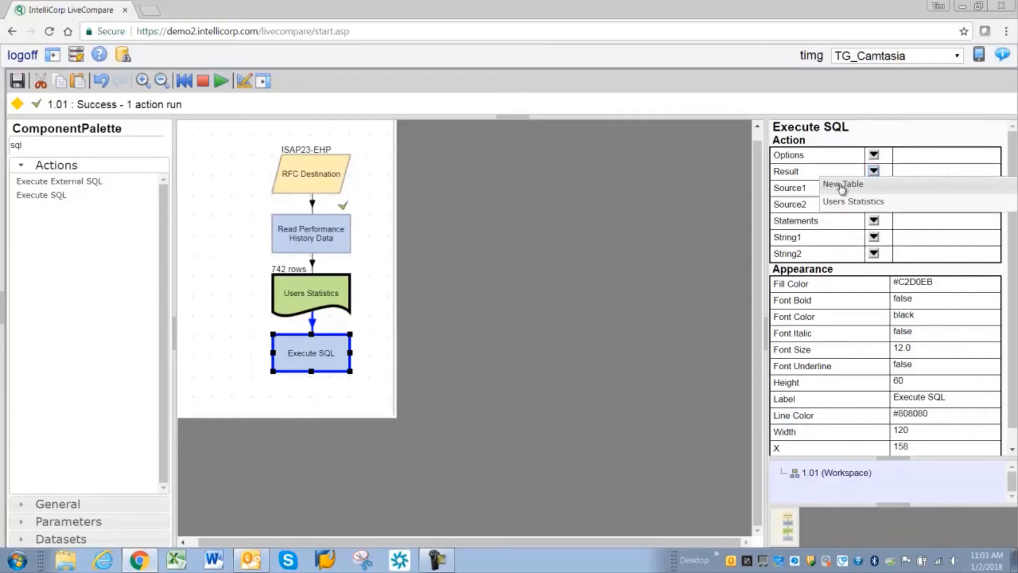
click(841, 186)
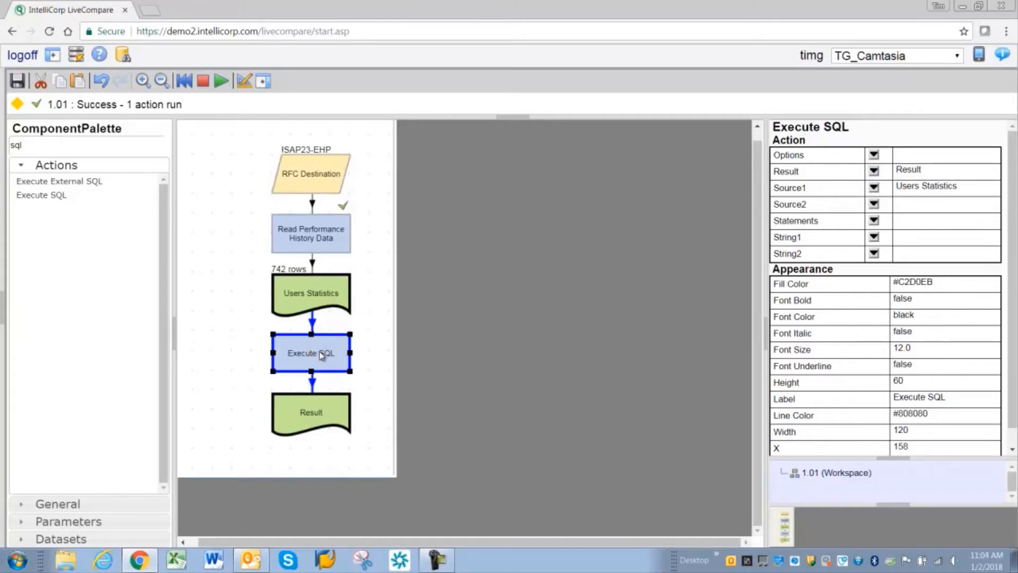
Step: Add and save the Execute SQL statement CREATE TABLE Result AS SELECT * FROM Source1 WHERE NAME = 'SU01'
key(F3)
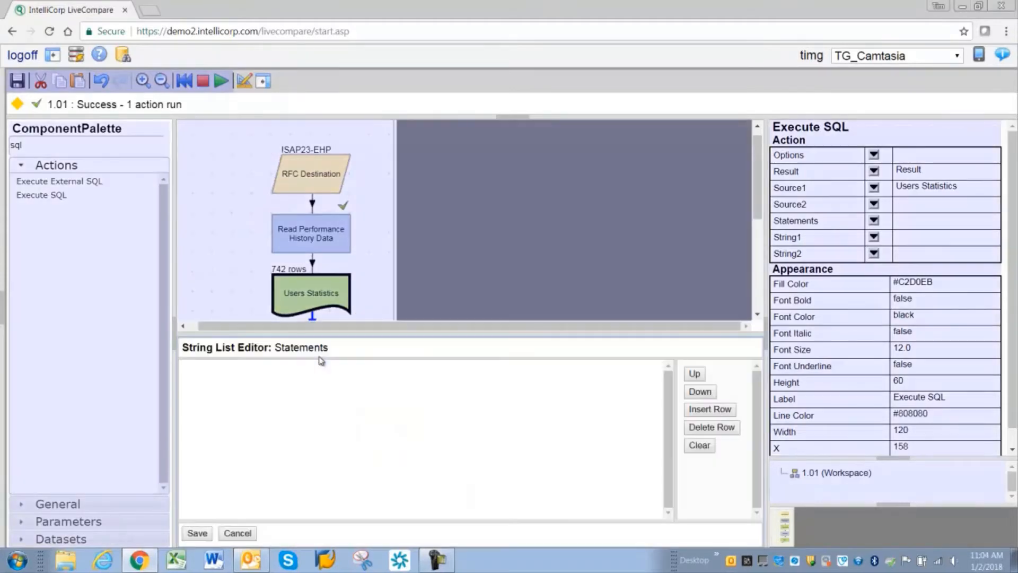
click(705, 411)
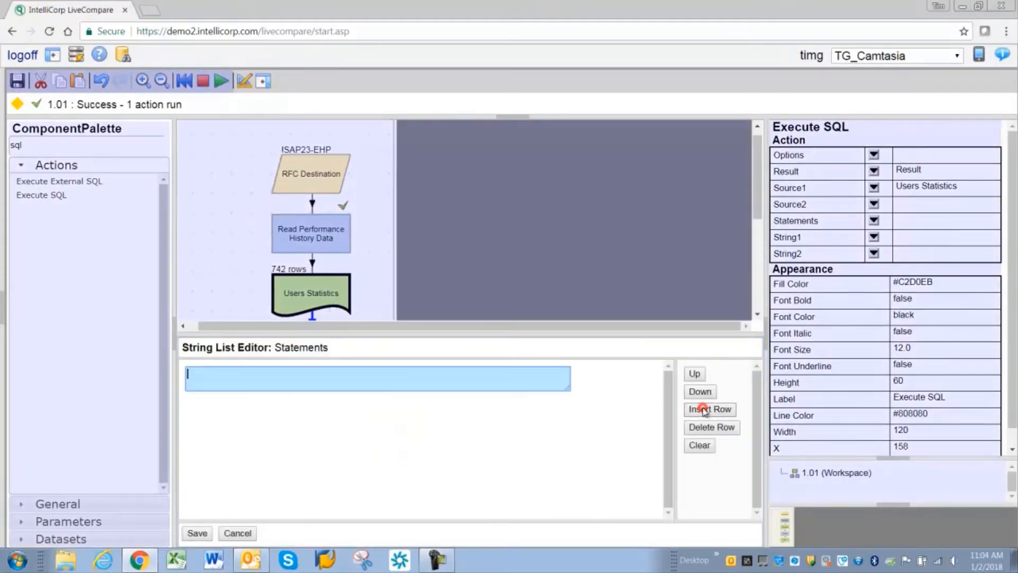
text(CRATE)
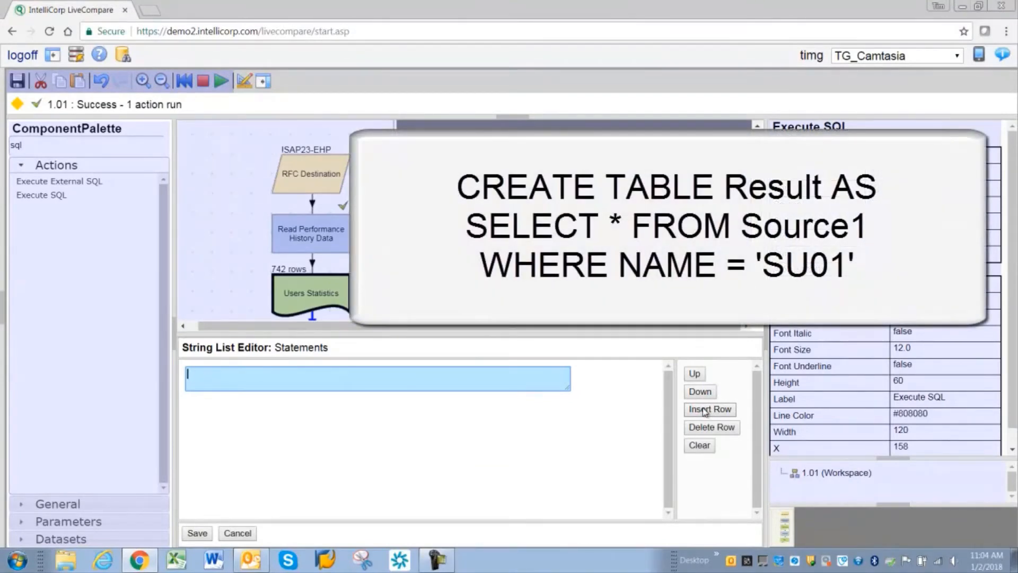
text(CREATE TABLE Re)
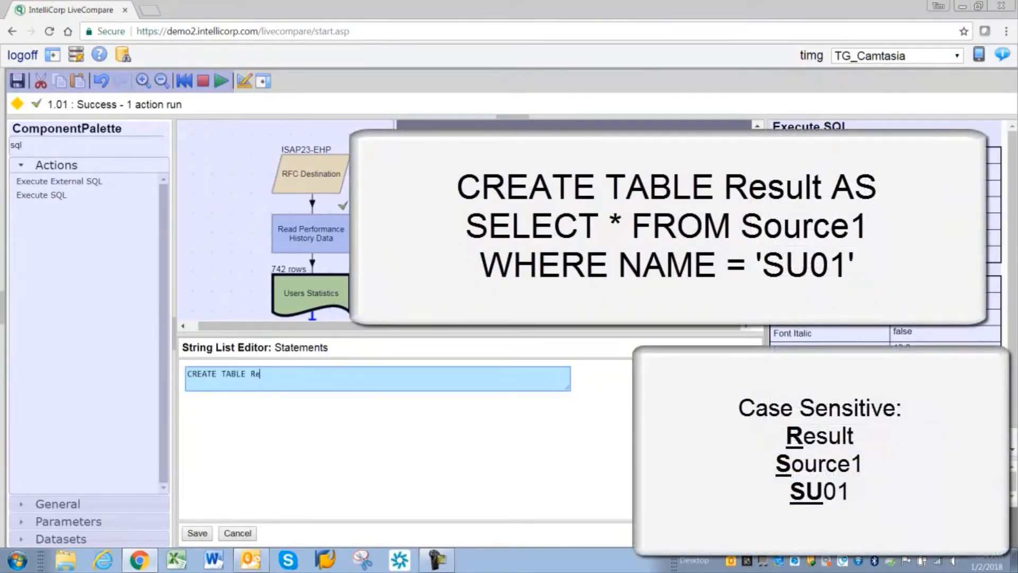
text(sult AS)
key(Return)
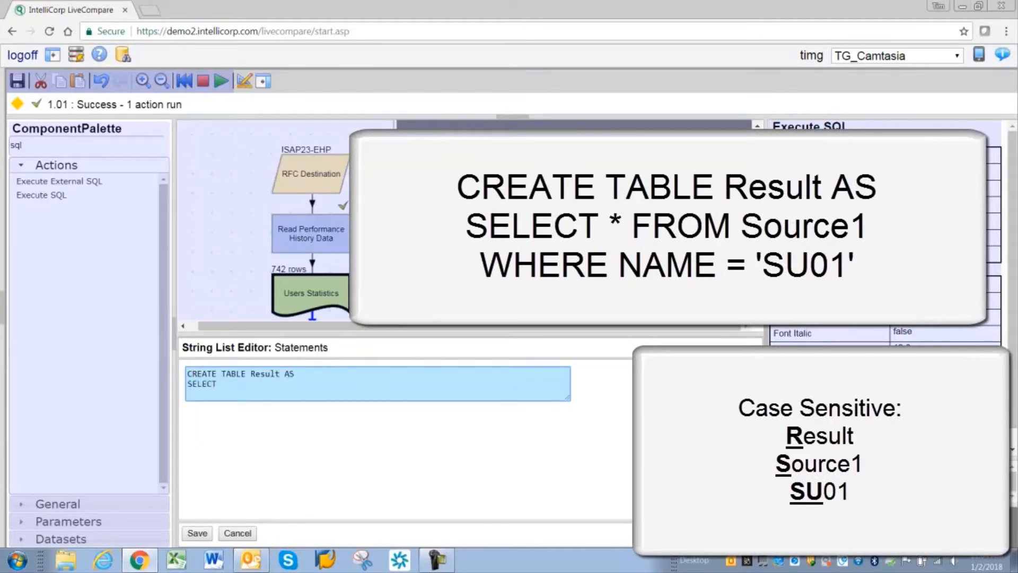
text(SELECT * FROM Source1)
key(Return)
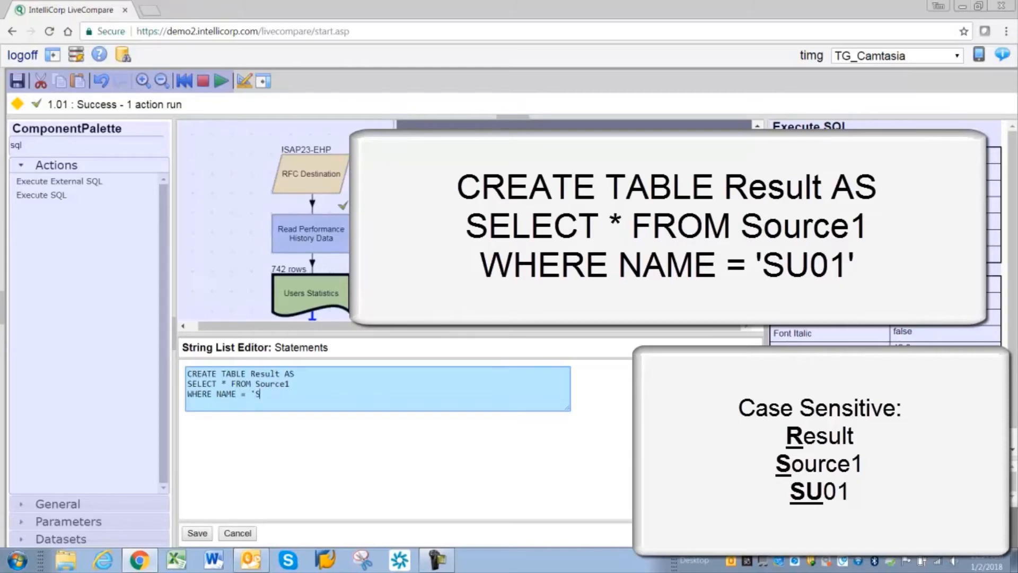
text(WHERE NAME = 'SU01')
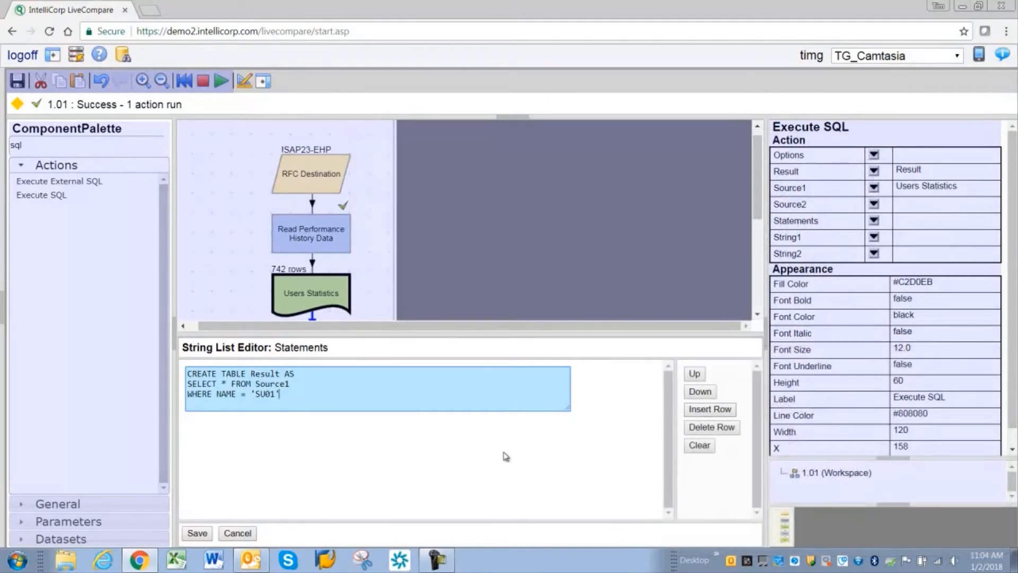
click(198, 532)
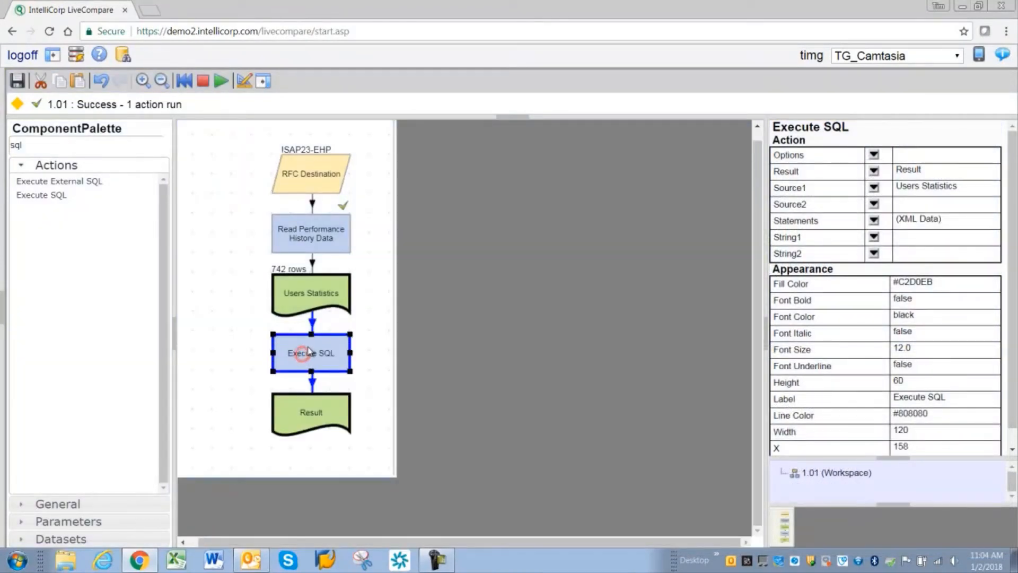
Step: Run only the Execute SQL action and open the contents of the Result table
key(F8)
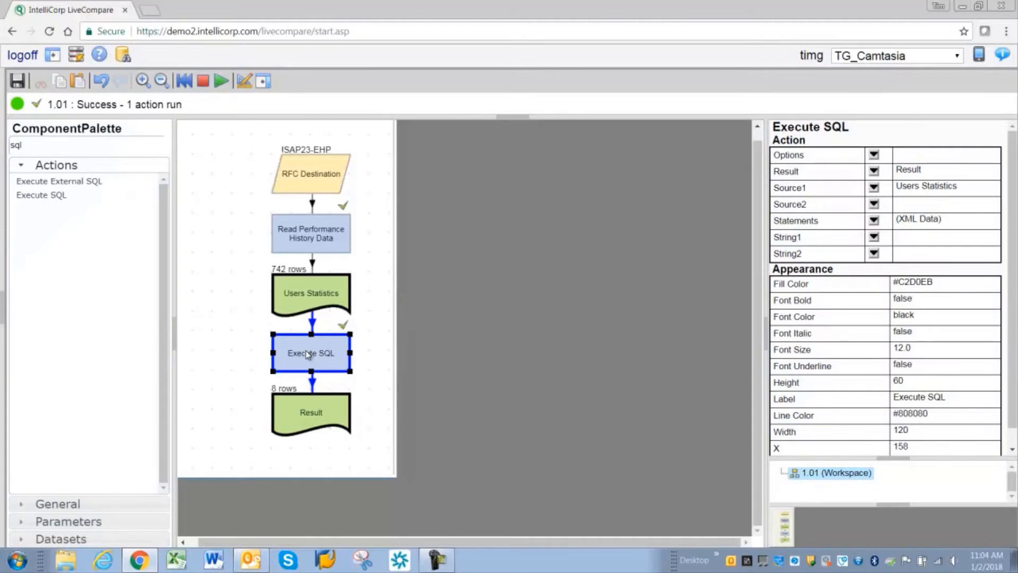
right_click(308, 355)
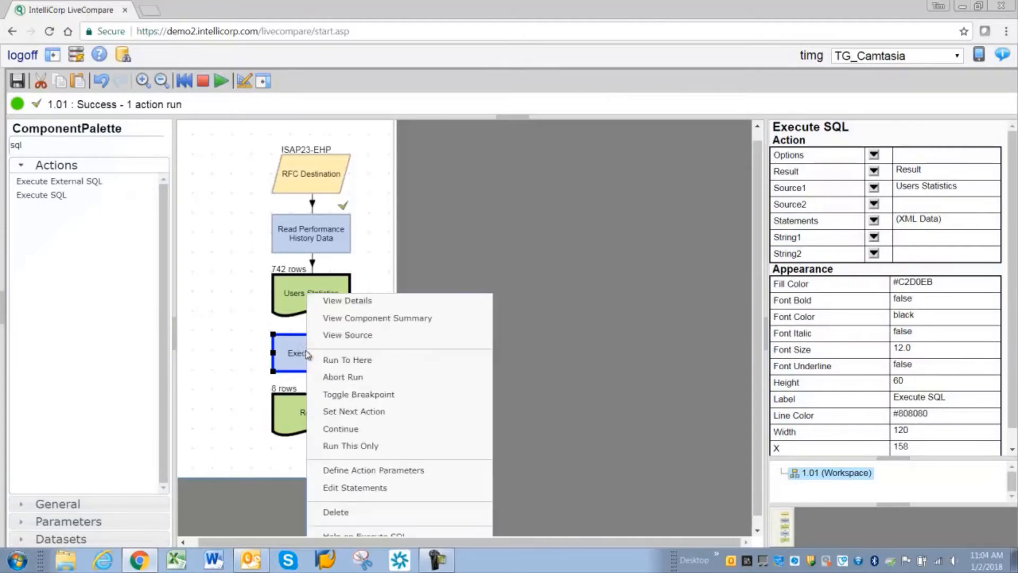
click(354, 447)
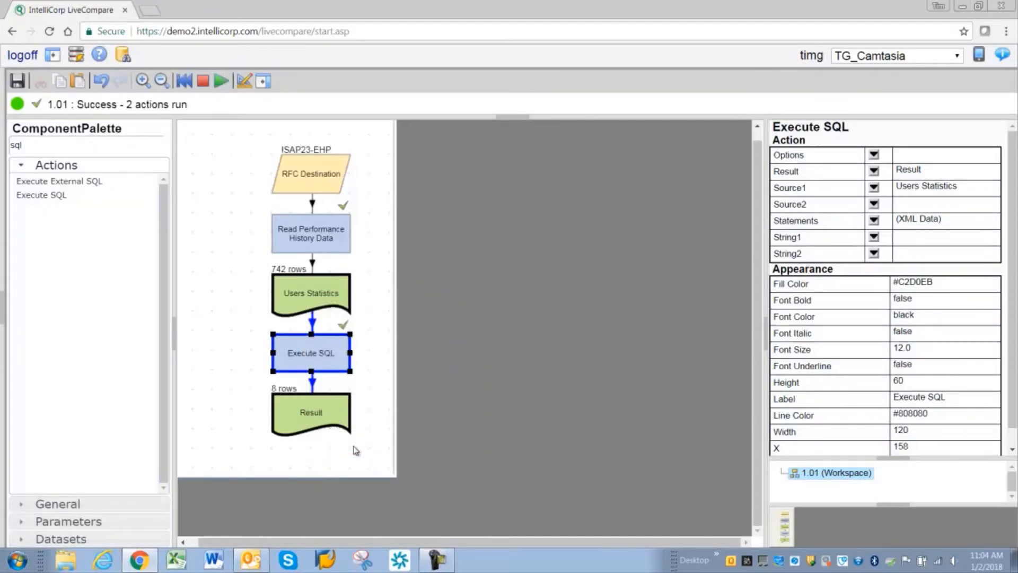
double_click(308, 409)
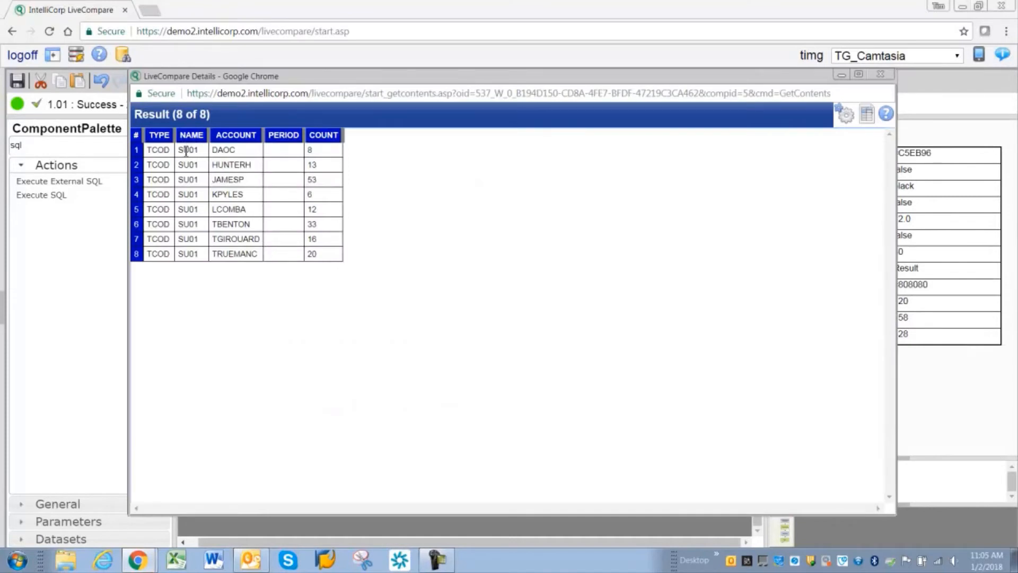
Step: Close the Result contents and replace SU01 in the Execute SQL statement's WHERE clause with the string parameter reference, saving the statement
drag(186, 152, 189, 248)
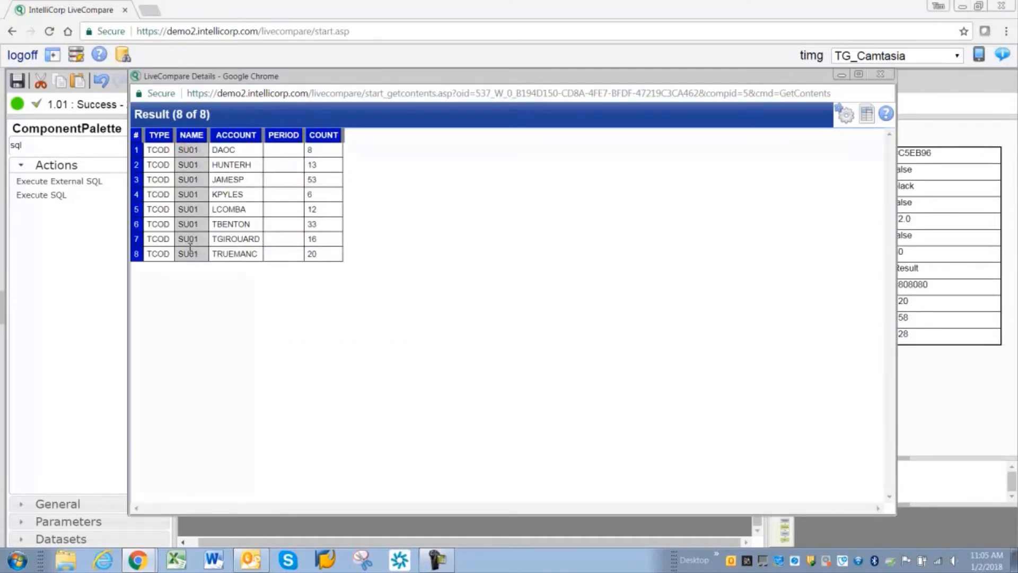
click(881, 75)
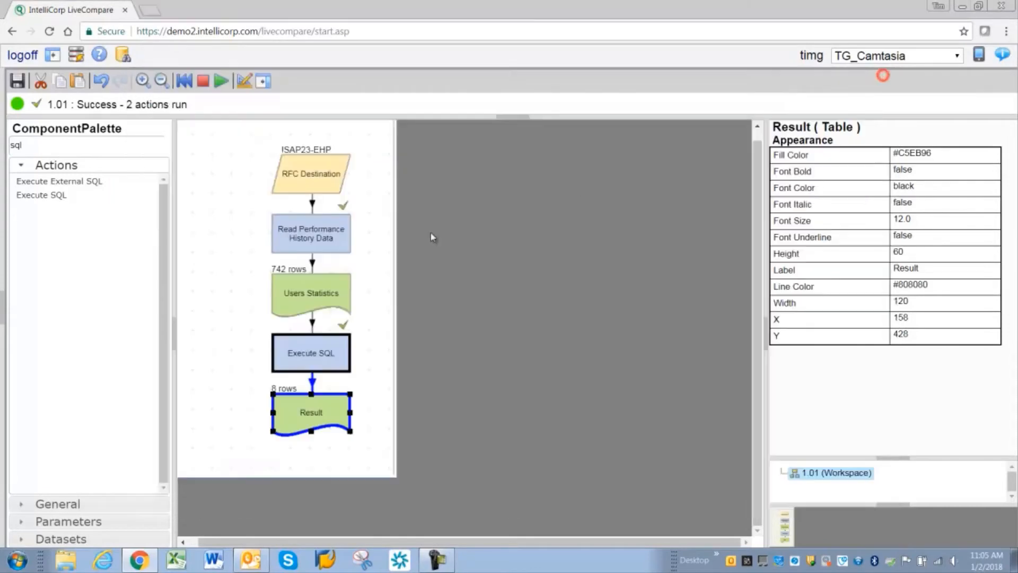
click(299, 361)
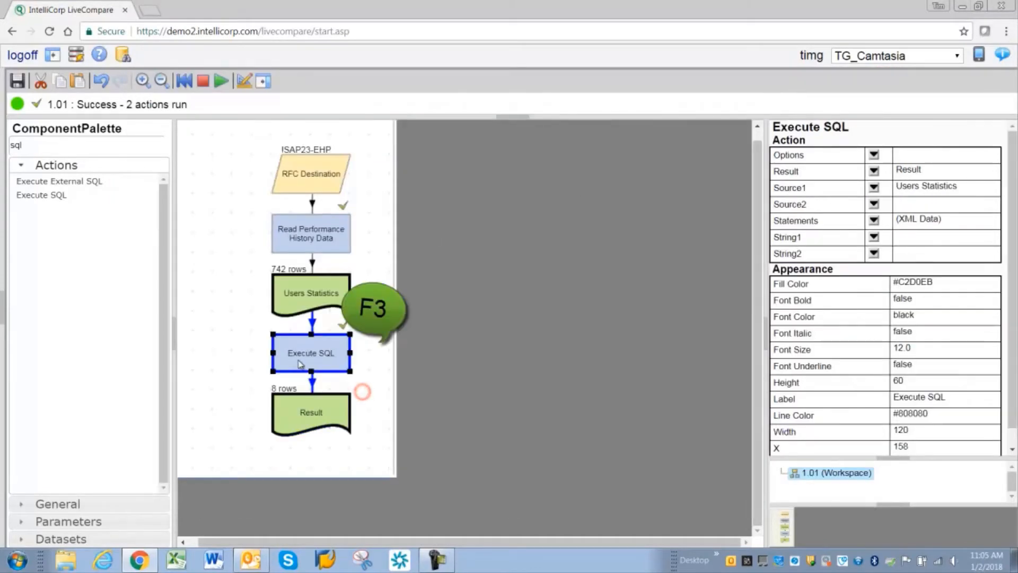
key(ctrl+a)
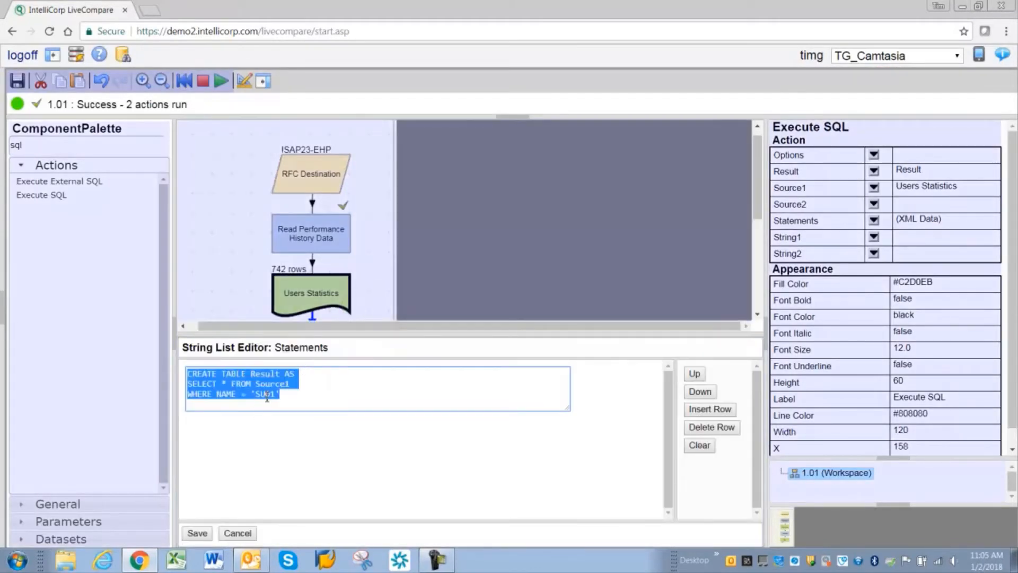
drag(255, 394, 277, 394)
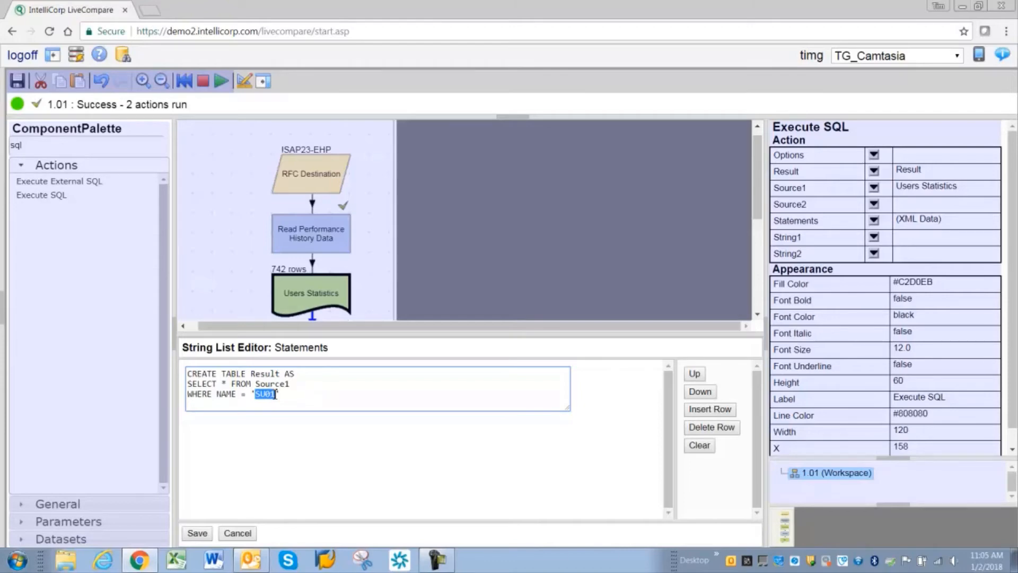
text(String)
click(197, 532)
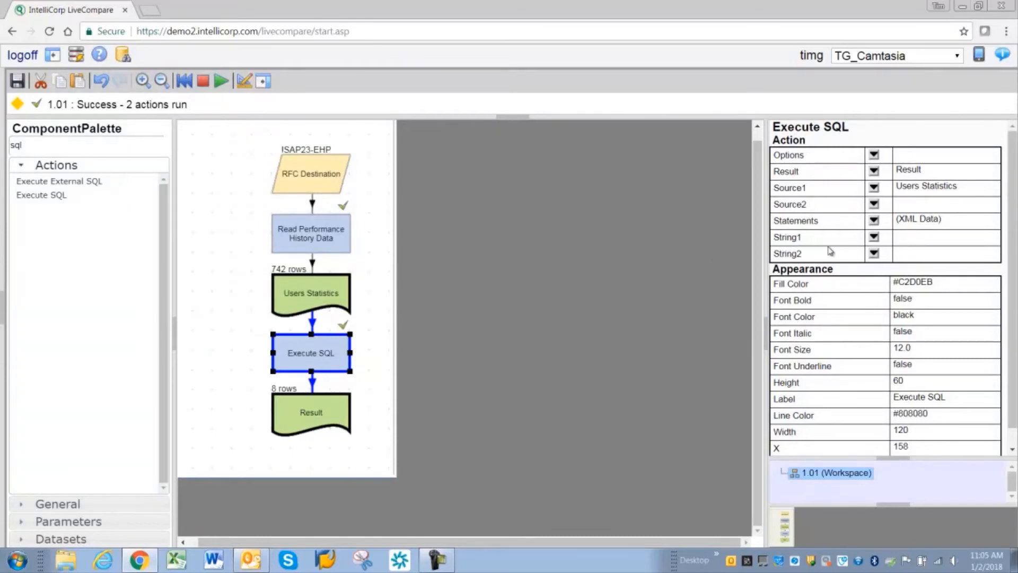
Step: Assign a new string to String1 of the Execute SQL action, place it beside Users Statistics, and set its value to VA01
drag(793, 237, 802, 237)
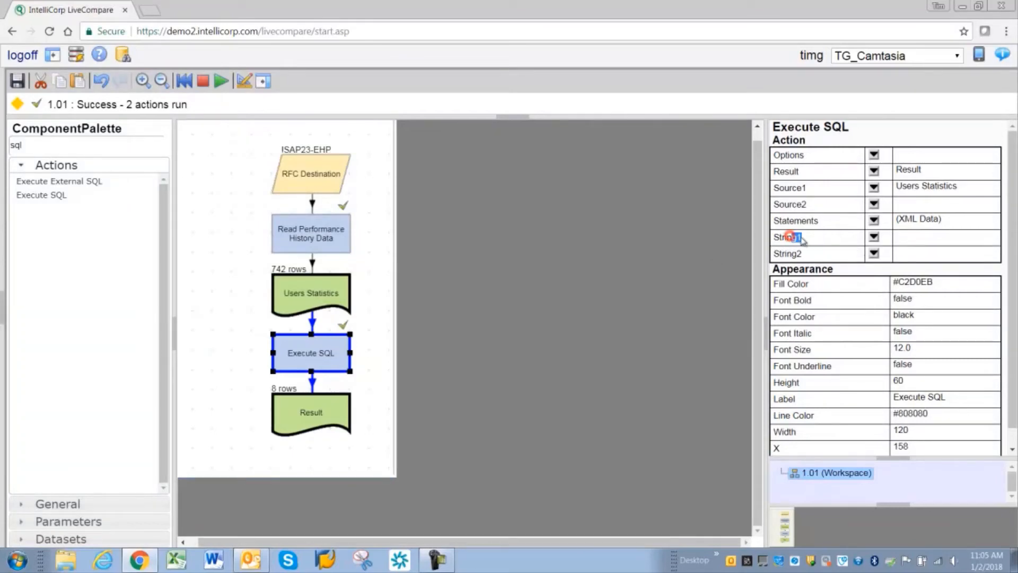
click(874, 237)
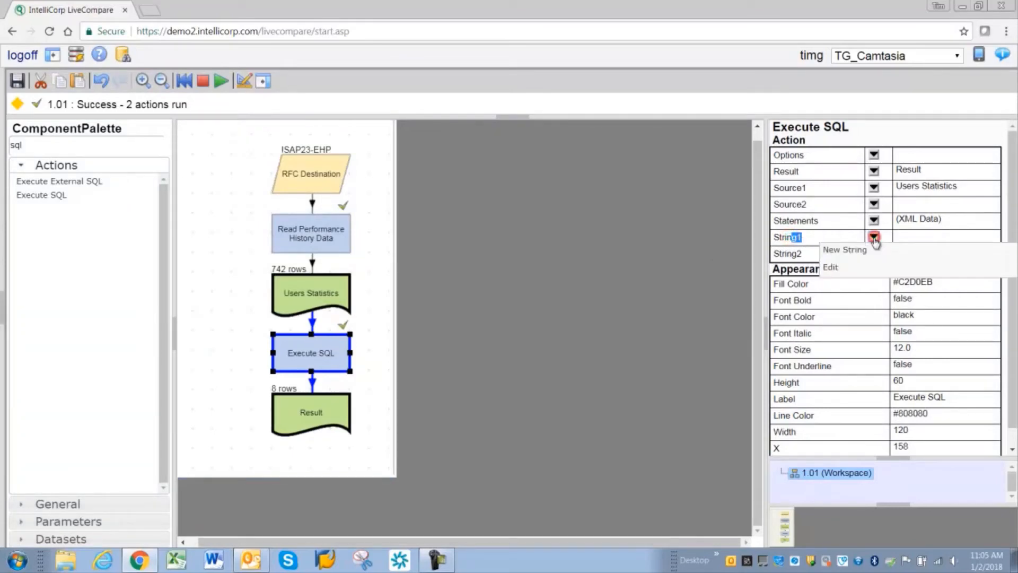
click(851, 250)
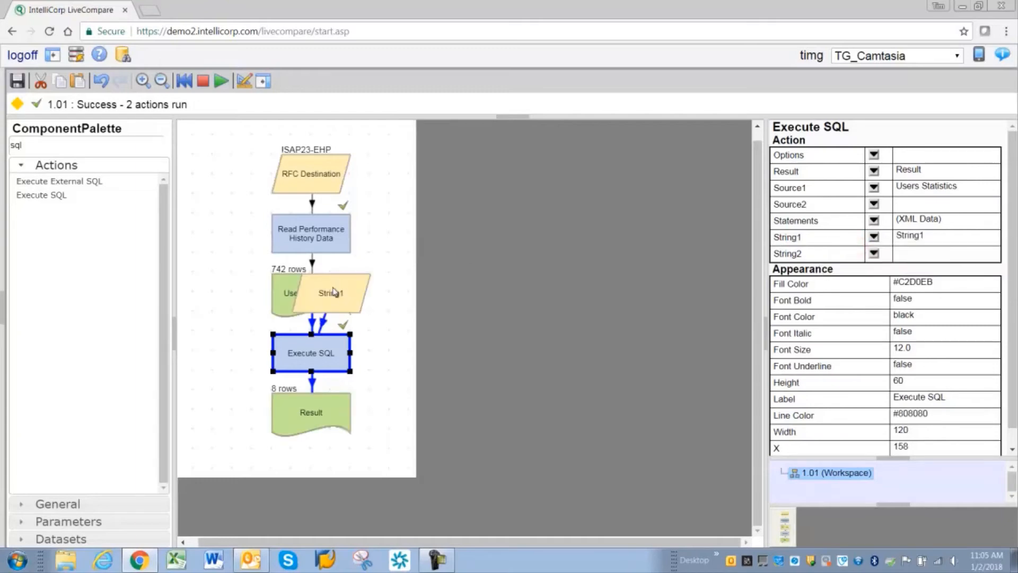
drag(334, 293, 420, 304)
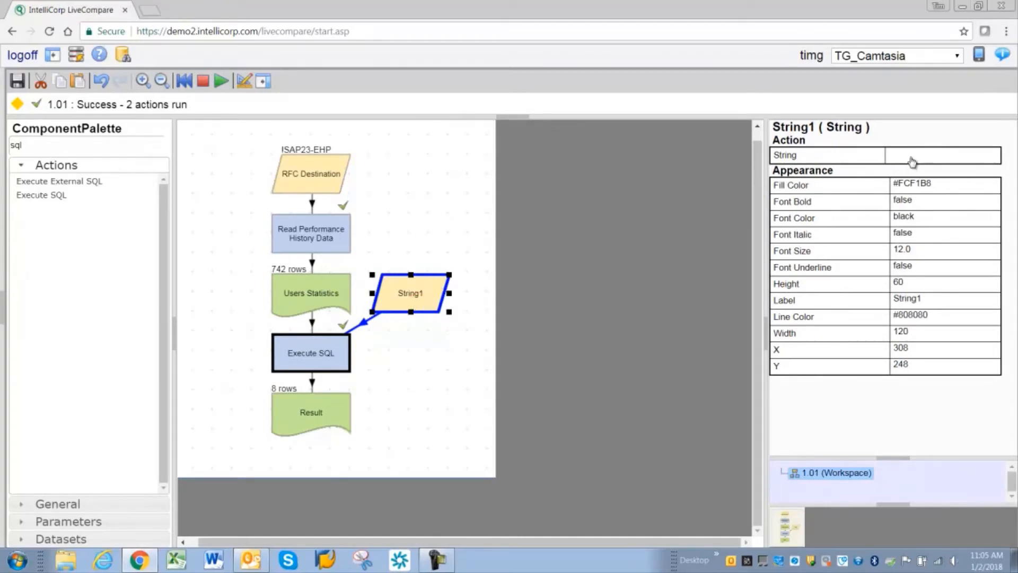
click(909, 155)
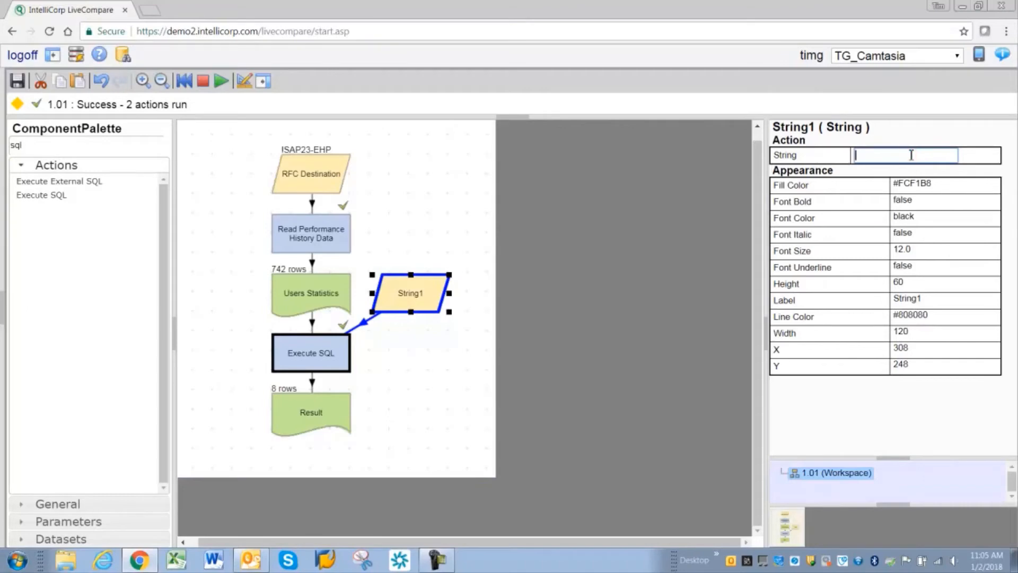
text(VA01)
key(Return)
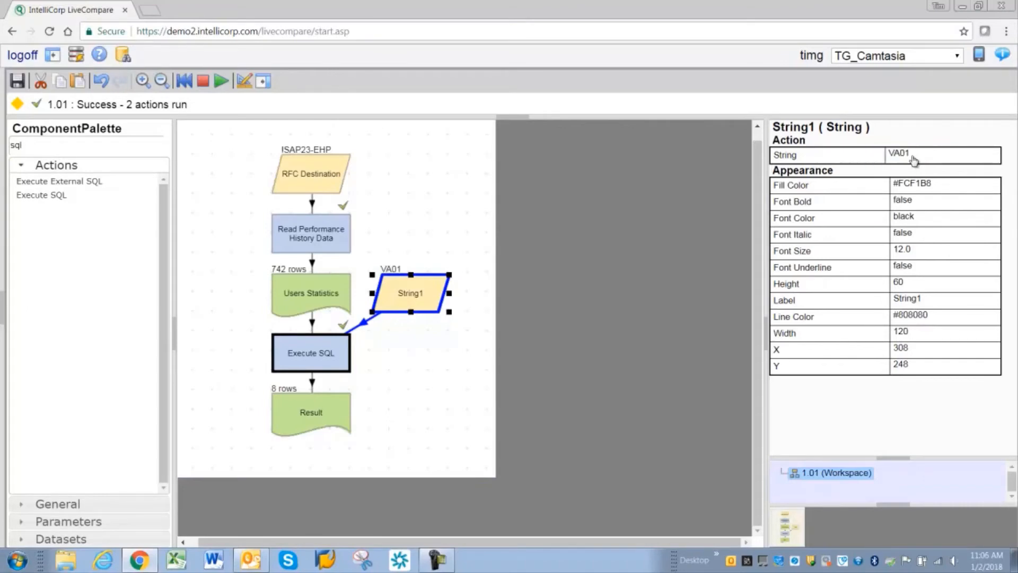
Step: Run only the Execute SQL action, check the contents of the Result table, and close them
click(301, 354)
double_click(301, 353)
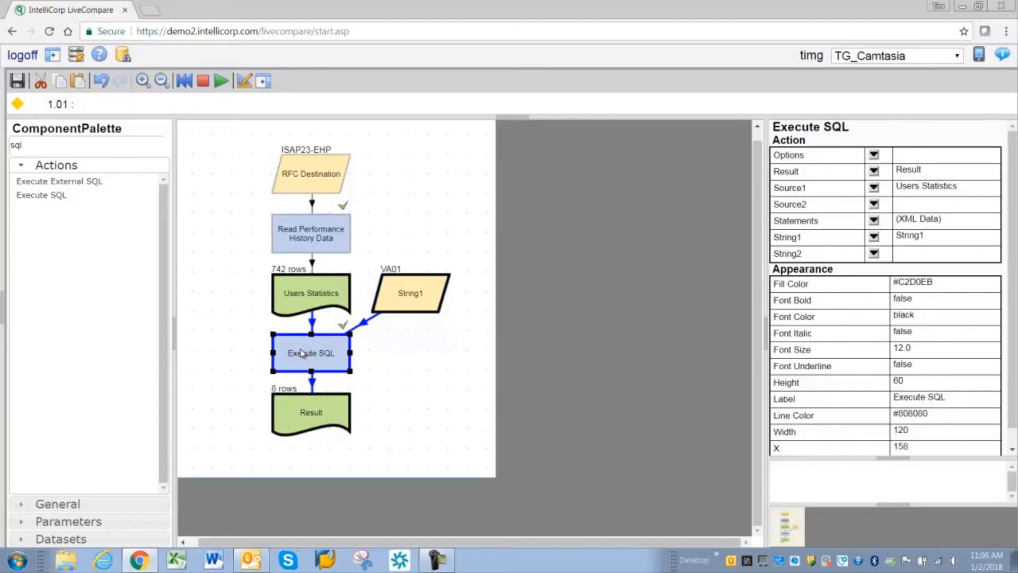
double_click(309, 412)
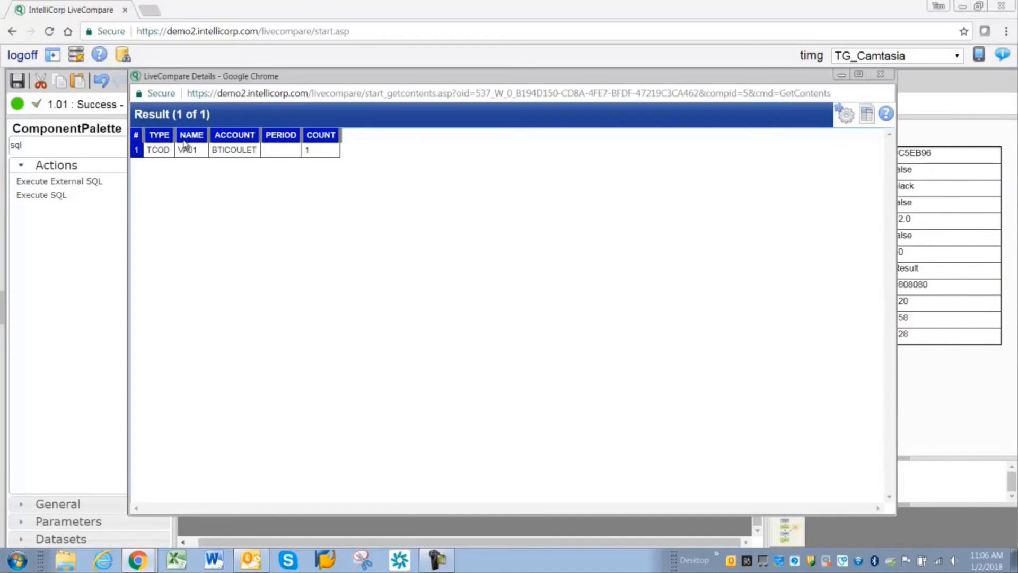
click(880, 74)
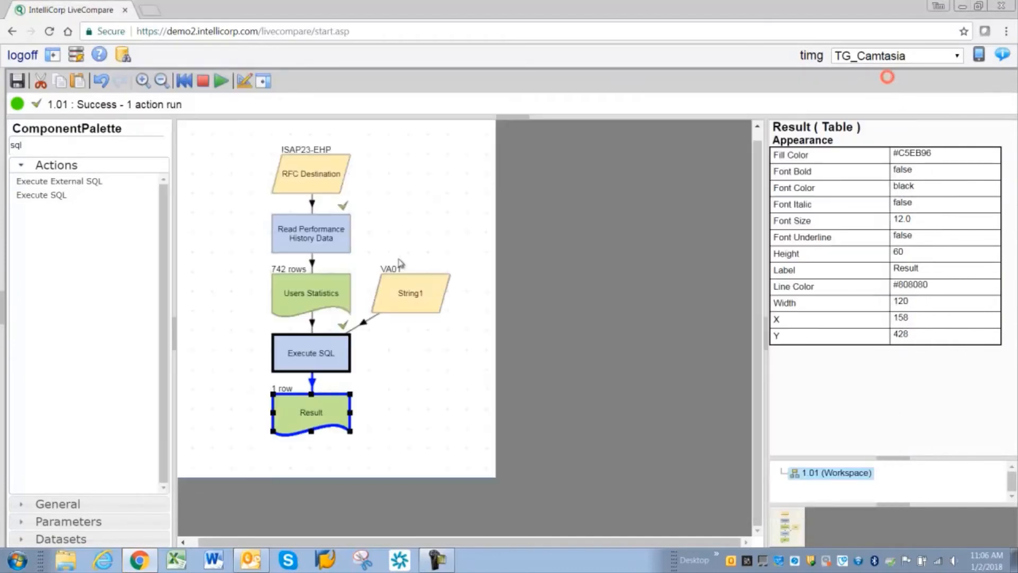
Step: Find the Create HTML Report action in the component palette and add it to the workflow below the Result table
click(62, 145)
key(BackSpace)
key(BackSpace)
key(BackSpace)
text(create)
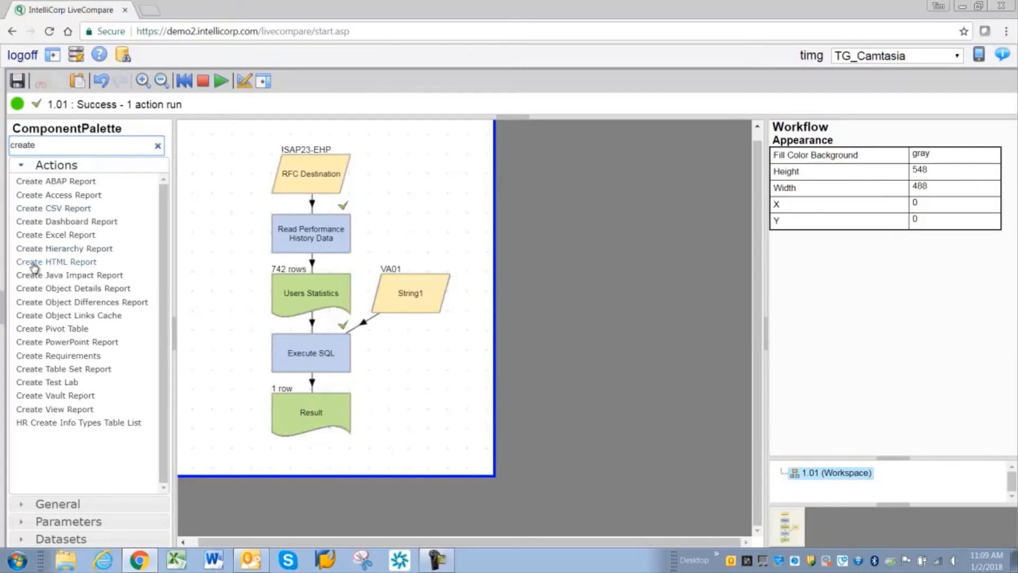
drag(50, 267, 272, 476)
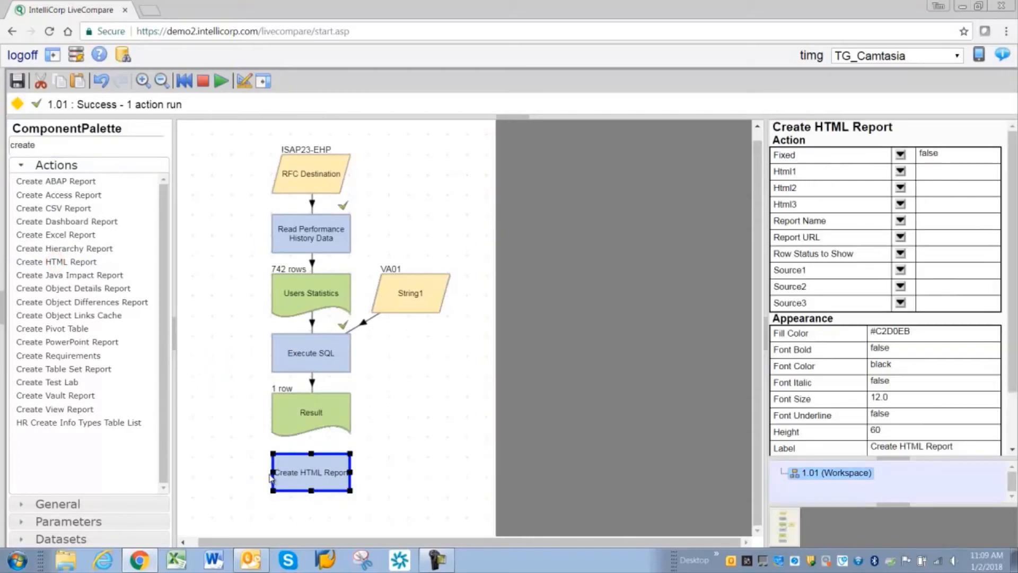
Step: Set Result as Source1 of the Create HTML Report action and assign a new string to its Report URL
click(321, 417)
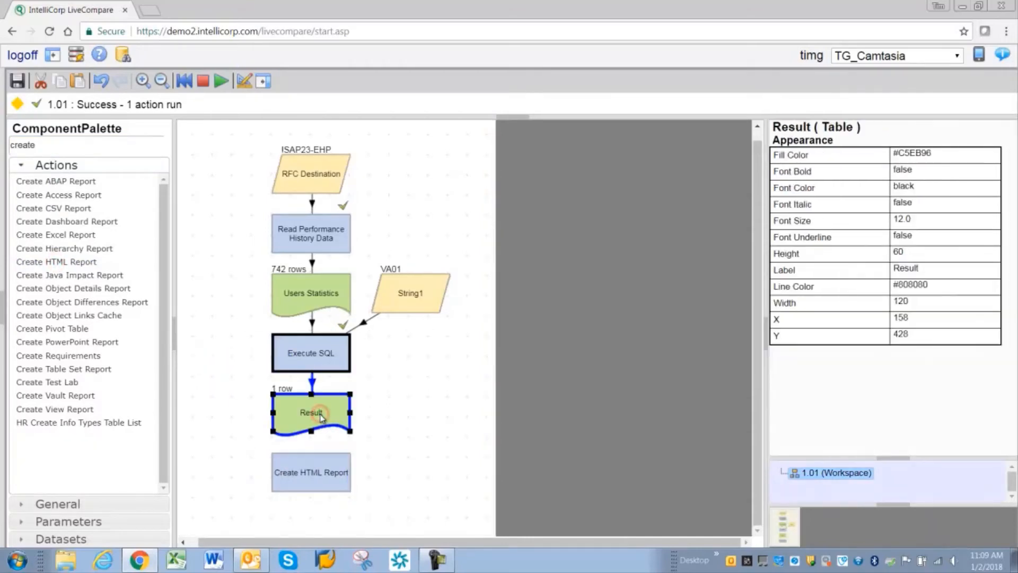
click(325, 472)
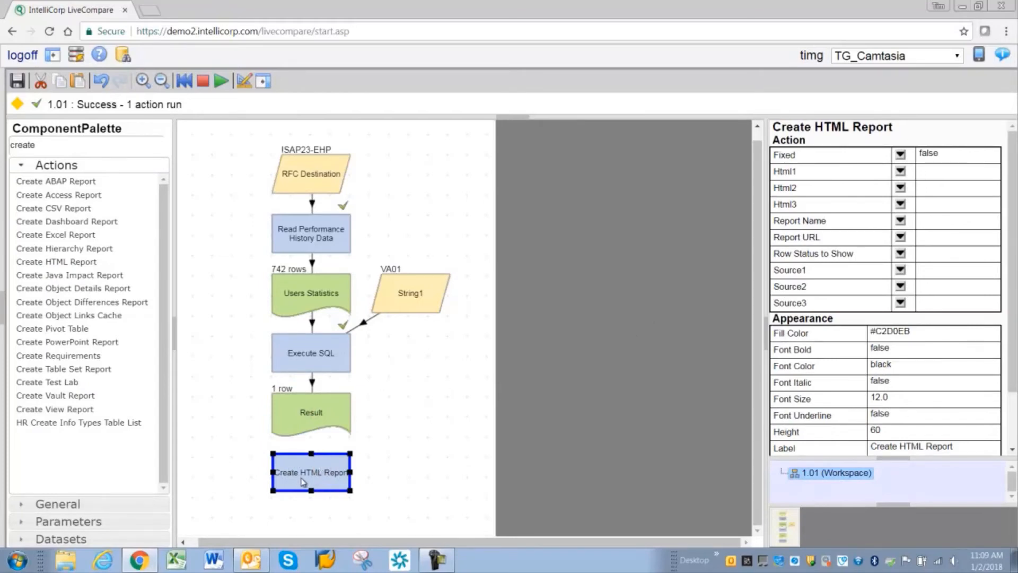
double_click(782, 272)
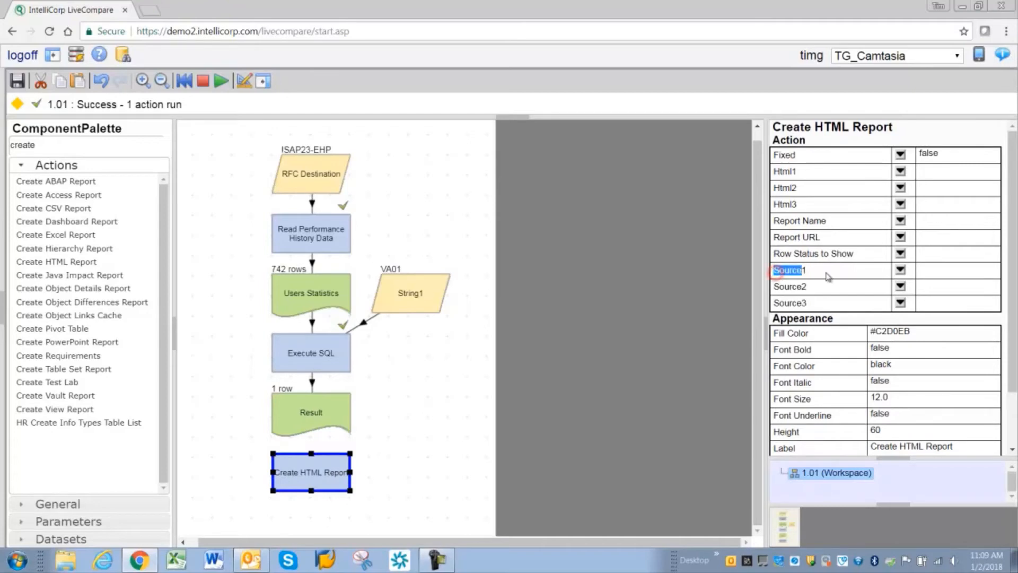
click(900, 271)
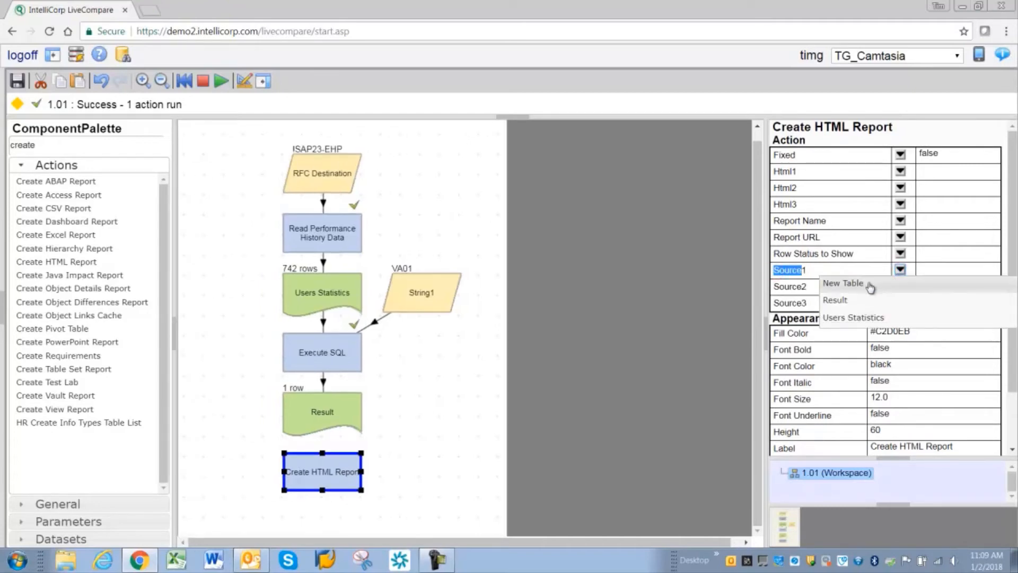
click(865, 302)
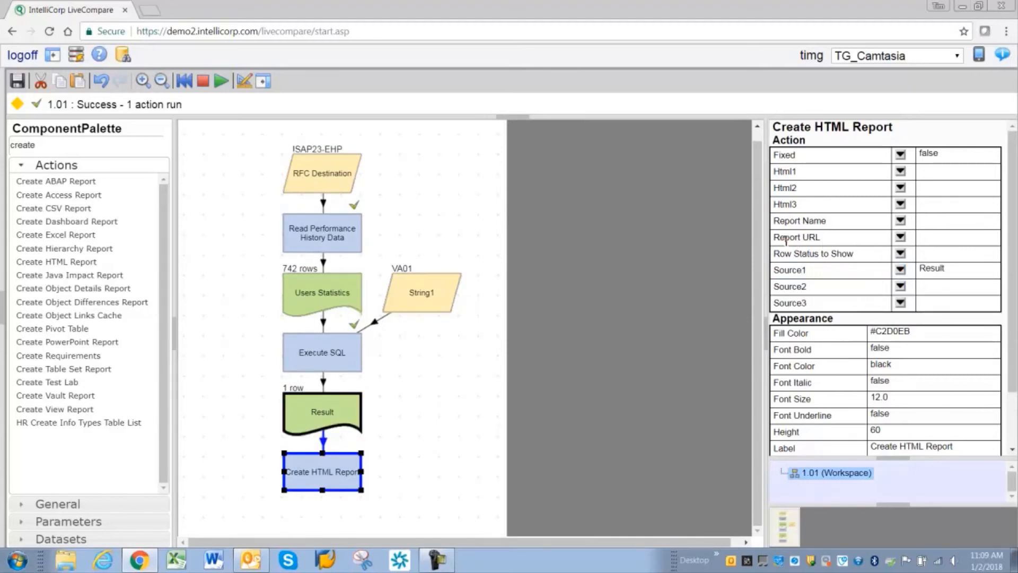
drag(792, 239, 831, 242)
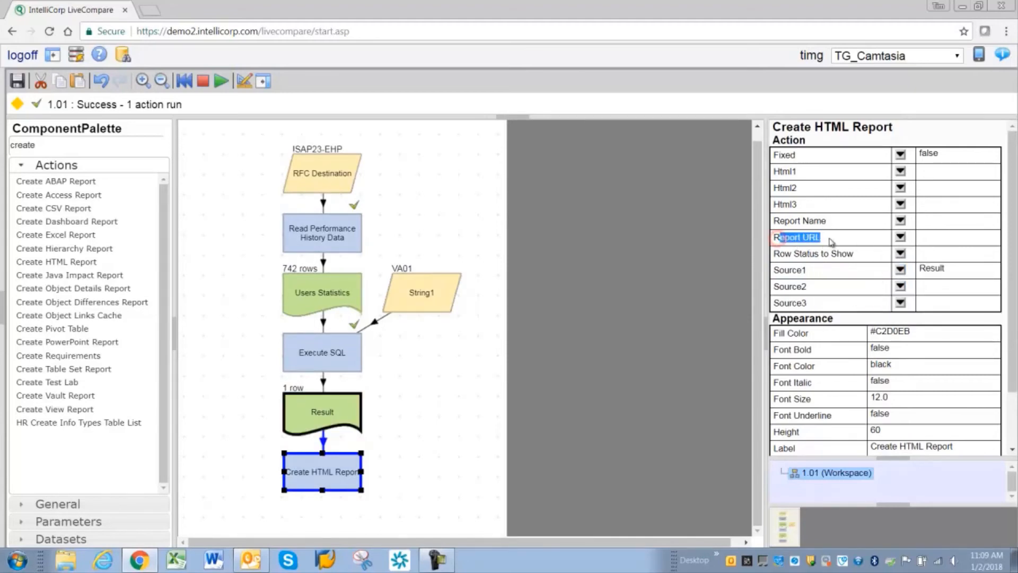
click(901, 238)
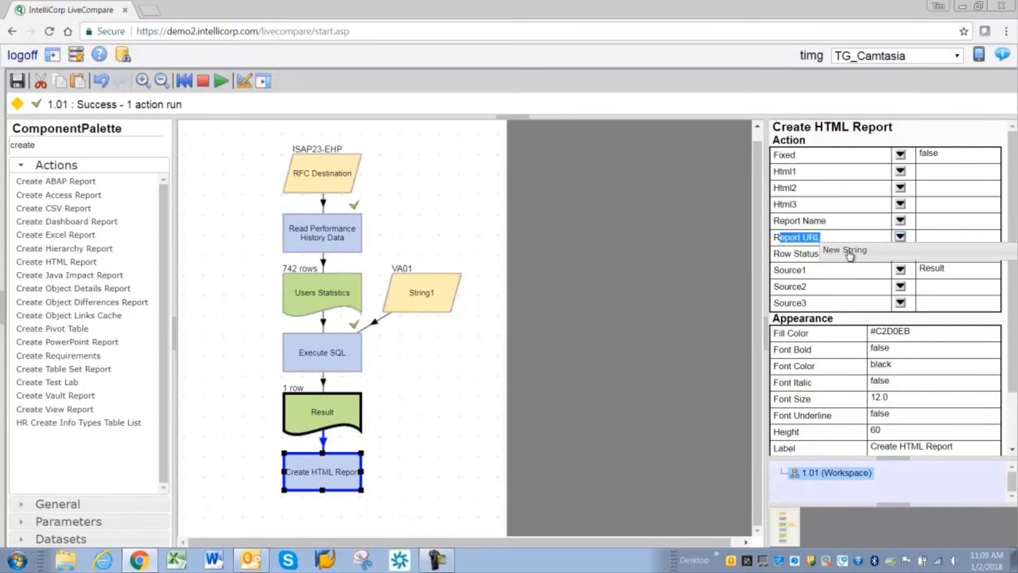
click(848, 251)
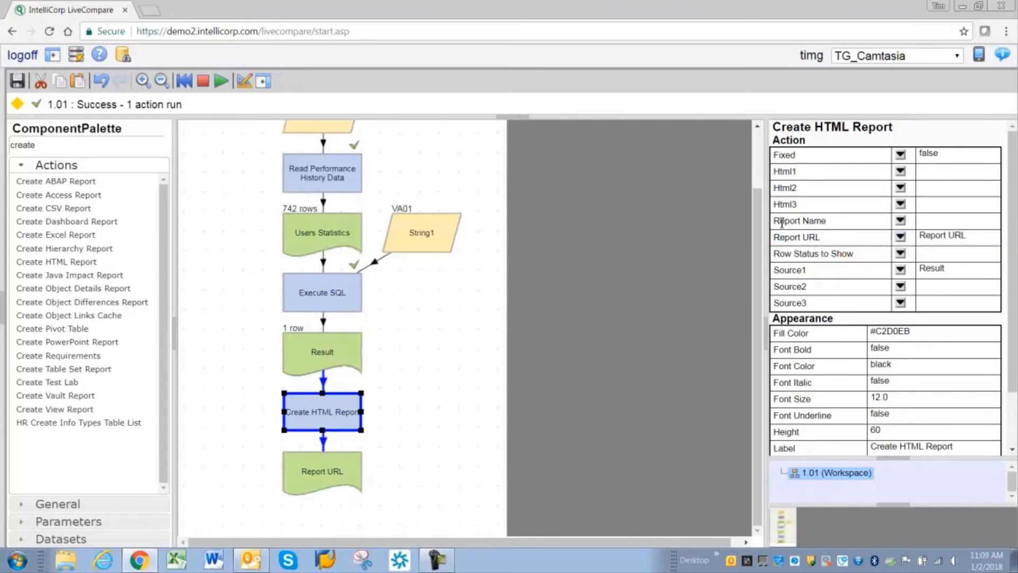
Step: Set the Report Name of the Create HTML Report action to TimsRPT
drag(776, 223, 823, 223)
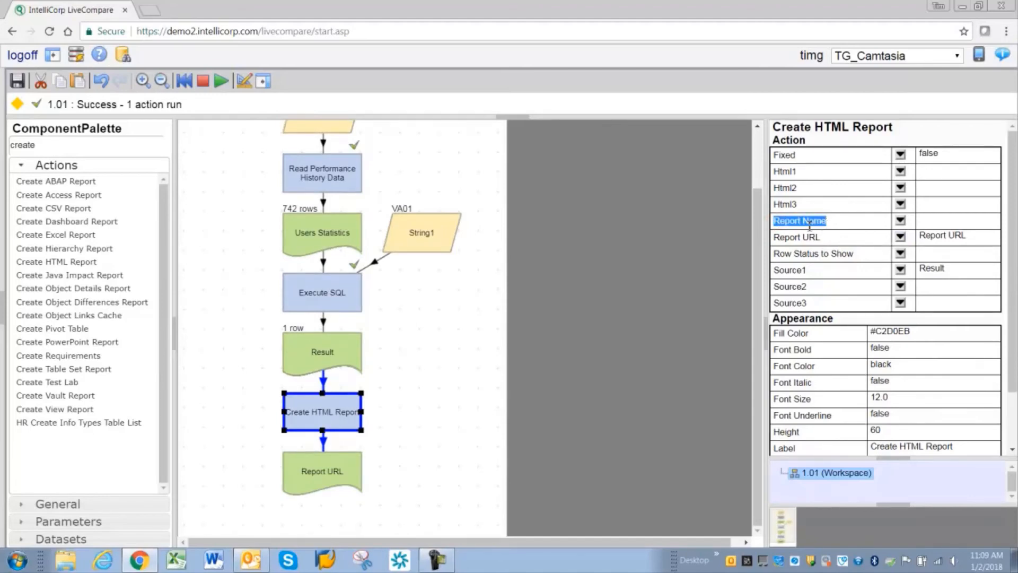
click(932, 224)
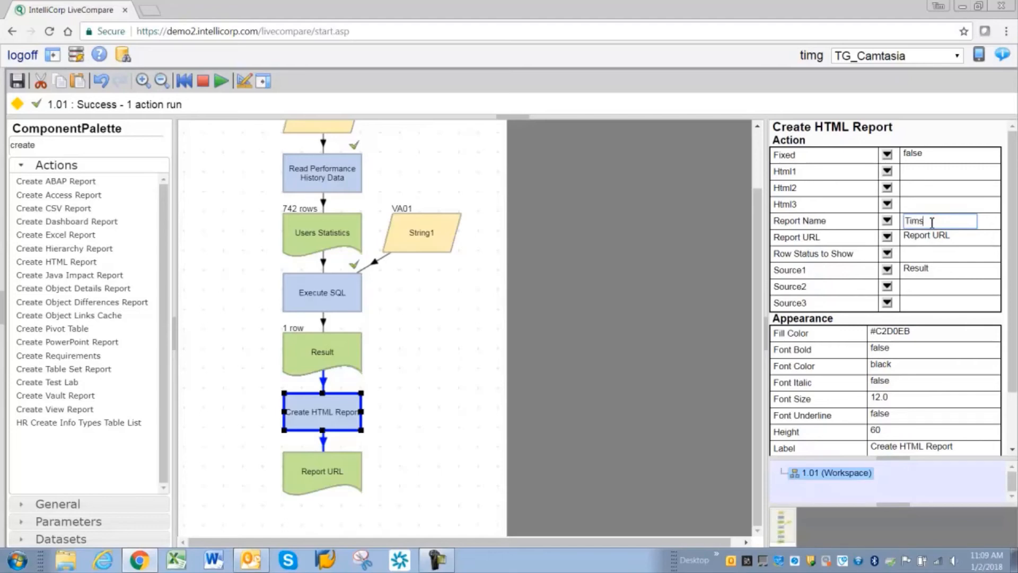
key(Return)
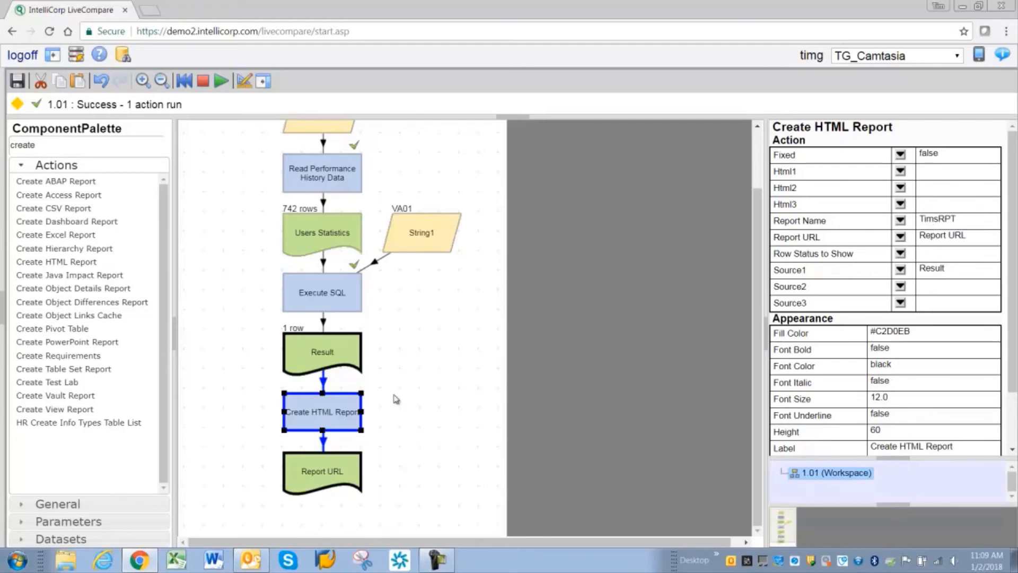
Step: Run only the Create HTML Report action, view the generated report through Report URL, and return to the workflow
key(F8)
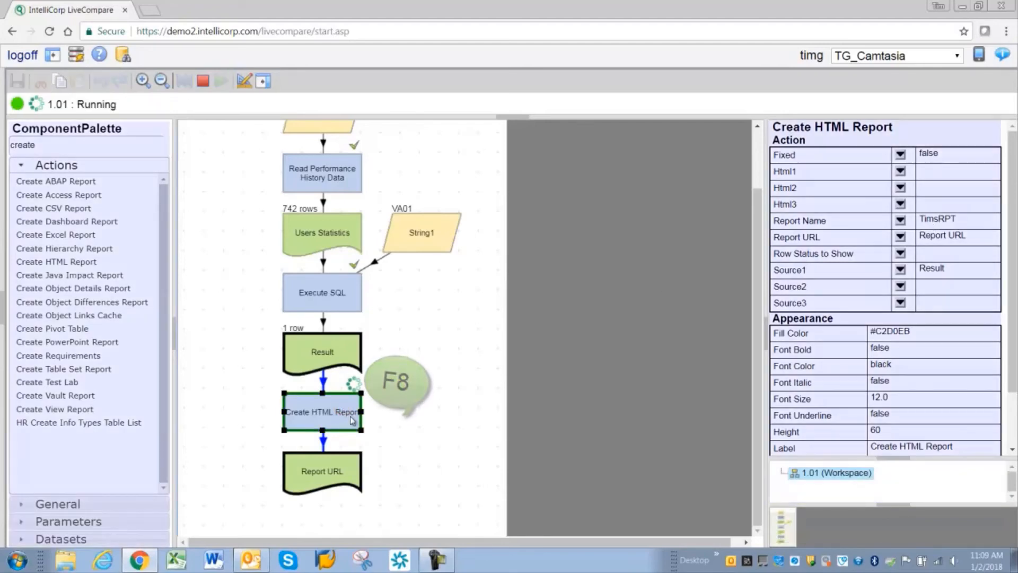
click(316, 475)
double_click(317, 475)
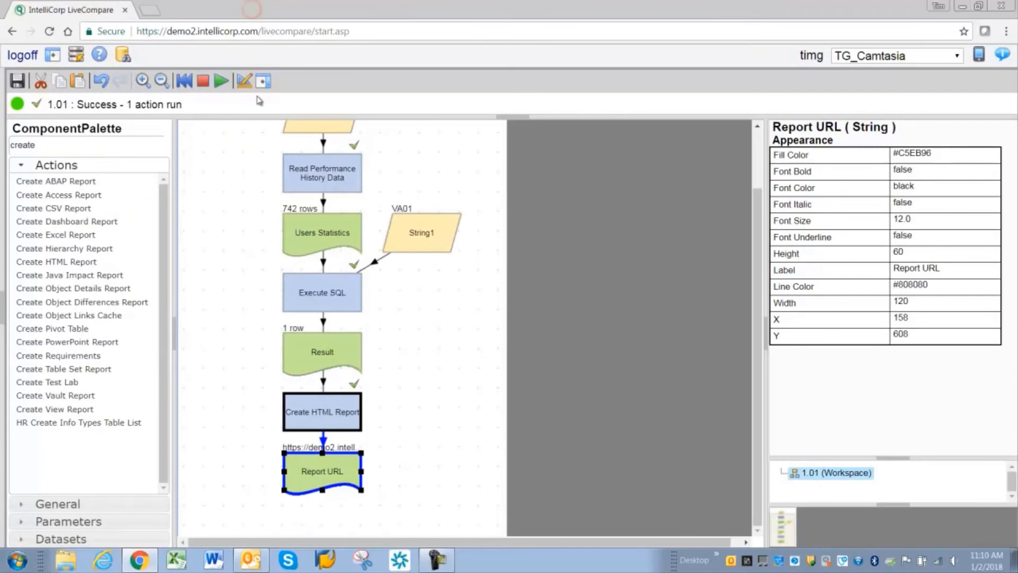
scroll(447, 390, up, 2)
click(447, 390)
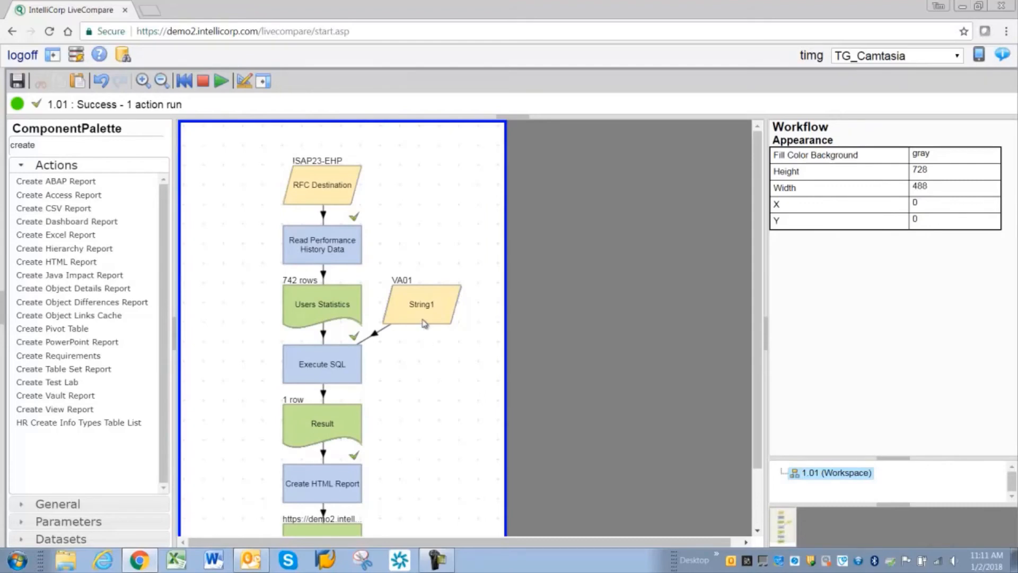
Step: Change the label of the String1 parameter to "Enter TCOD Here"
click(422, 312)
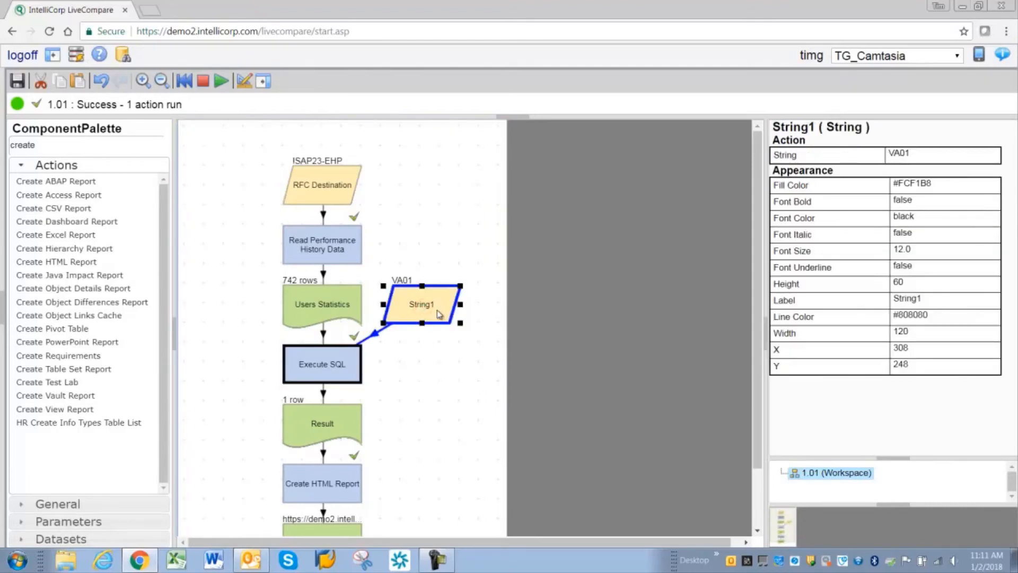
click(912, 300)
text(Enter)
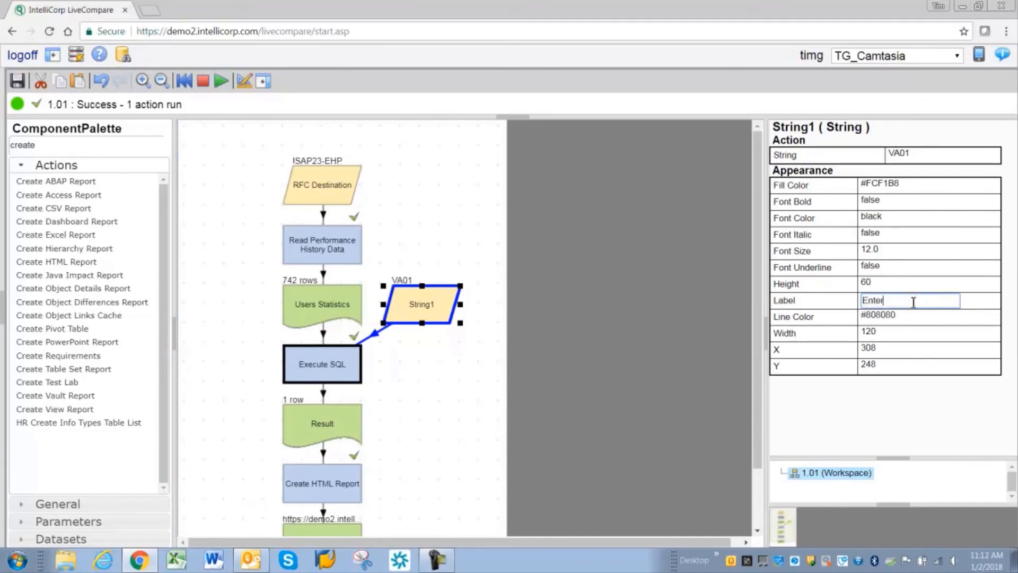
text( TCOD Here)
key(Return)
Step: Change the label of the RFC Destination parameter to "Select SAP System"
click(318, 190)
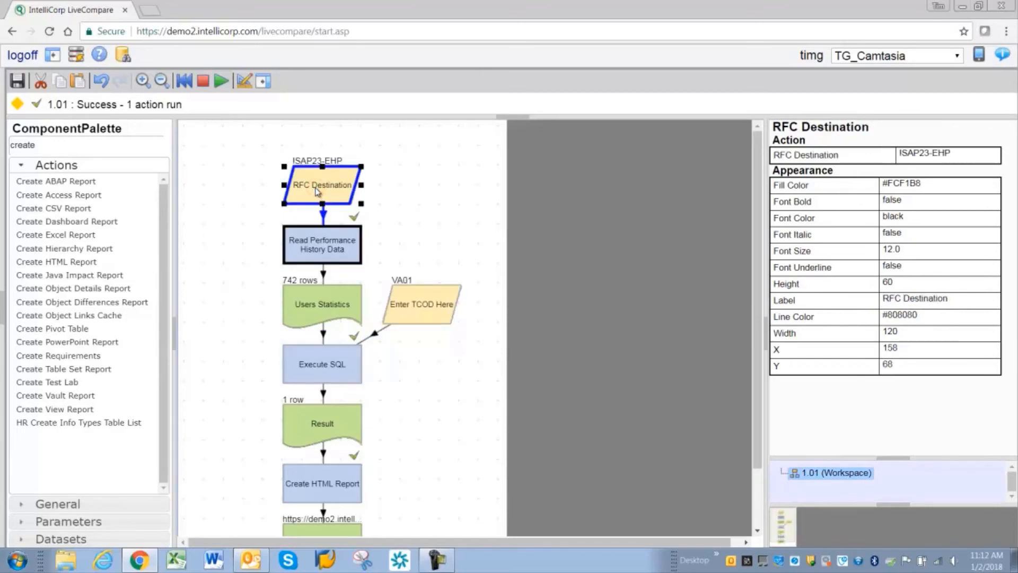
click(923, 301)
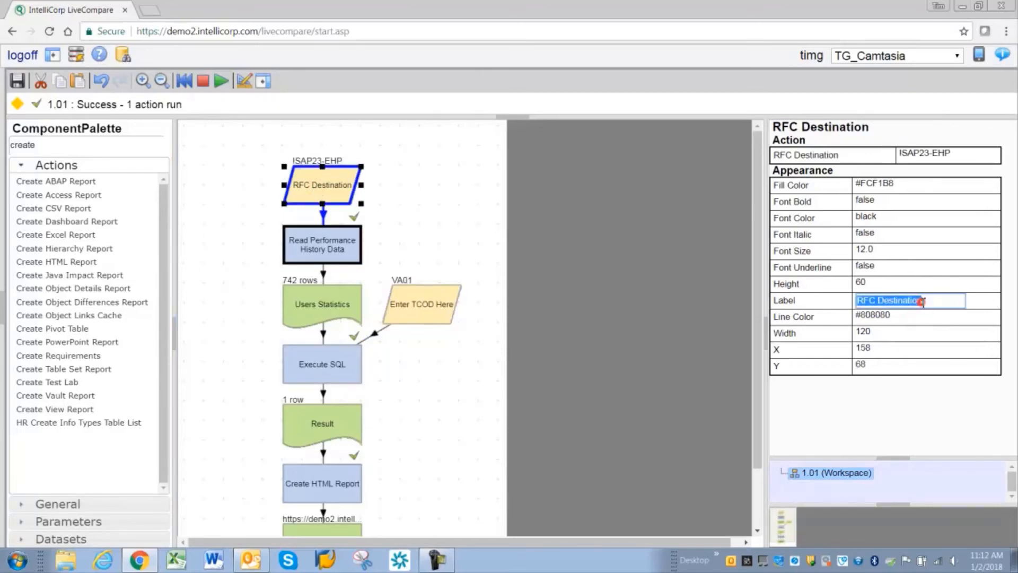
text(Select)
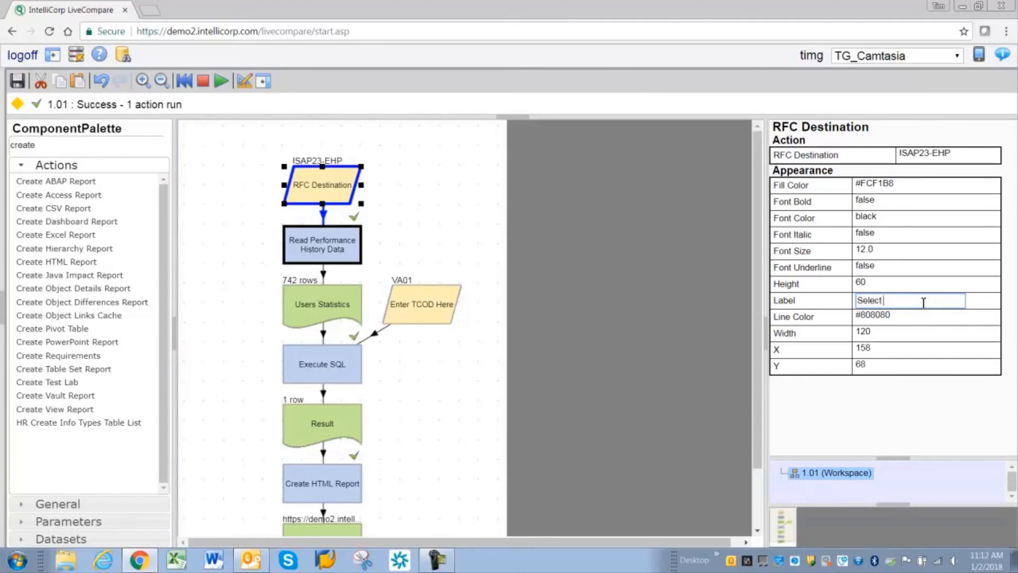
text( SAP System)
key(Return)
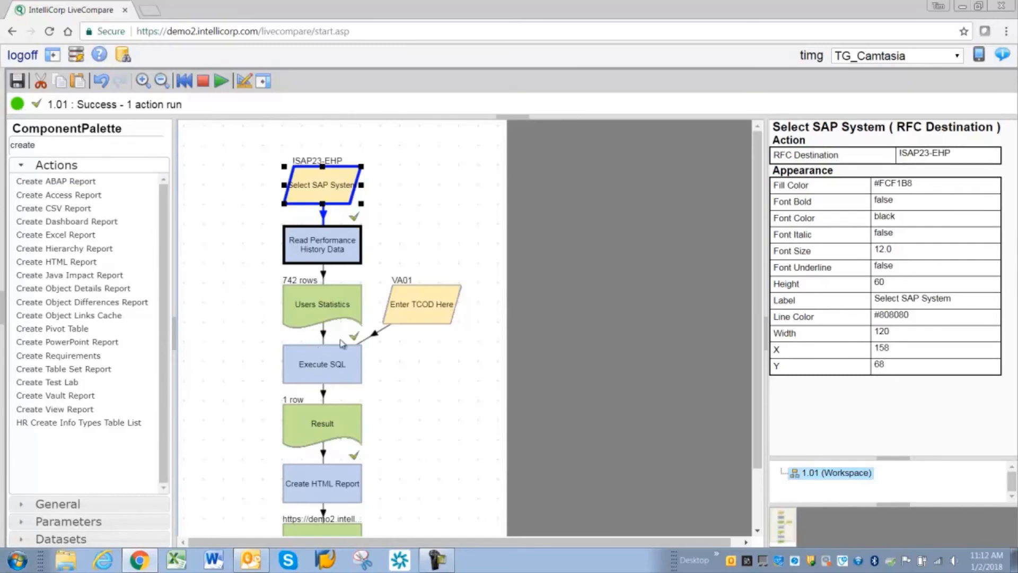
Step: Move the Enter TCOD Here parameter farther from the main workflow column, to X 338
drag(413, 303, 424, 305)
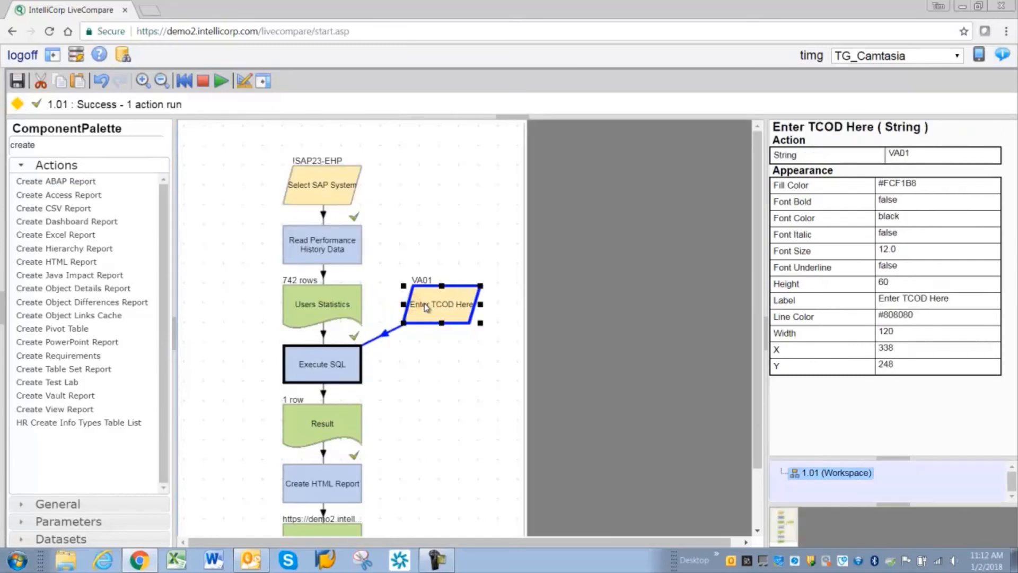
click(327, 360)
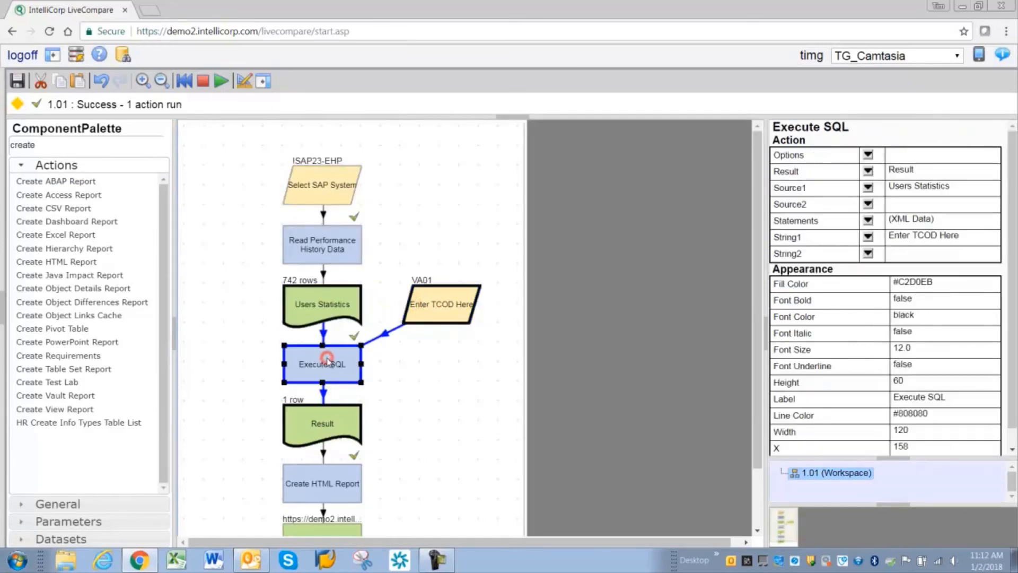
double_click(328, 361)
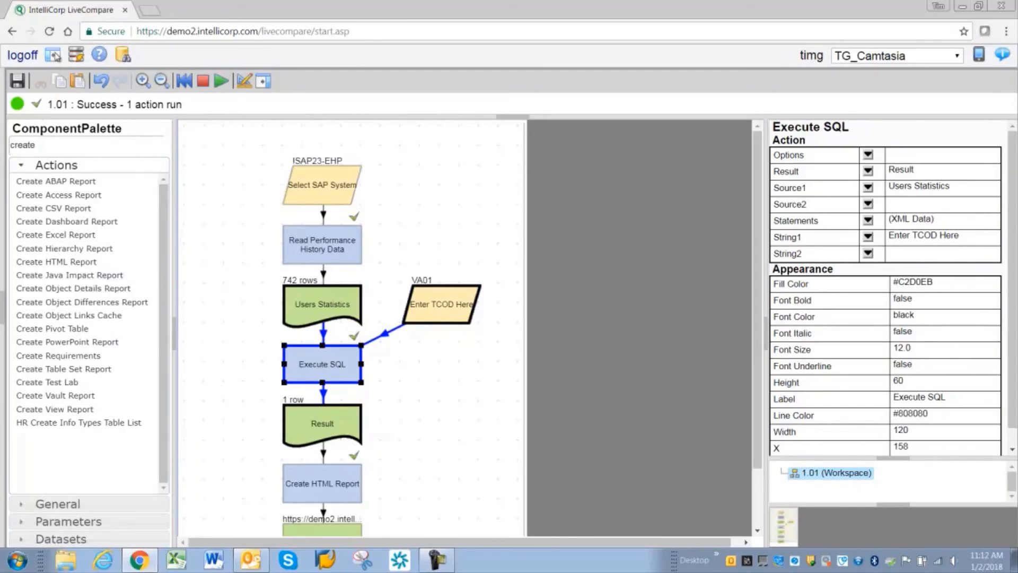
Step: Start registering workflow 1.01 as an app, with Select SAP System and Enter TCOD Here as its input parameters
click(54, 56)
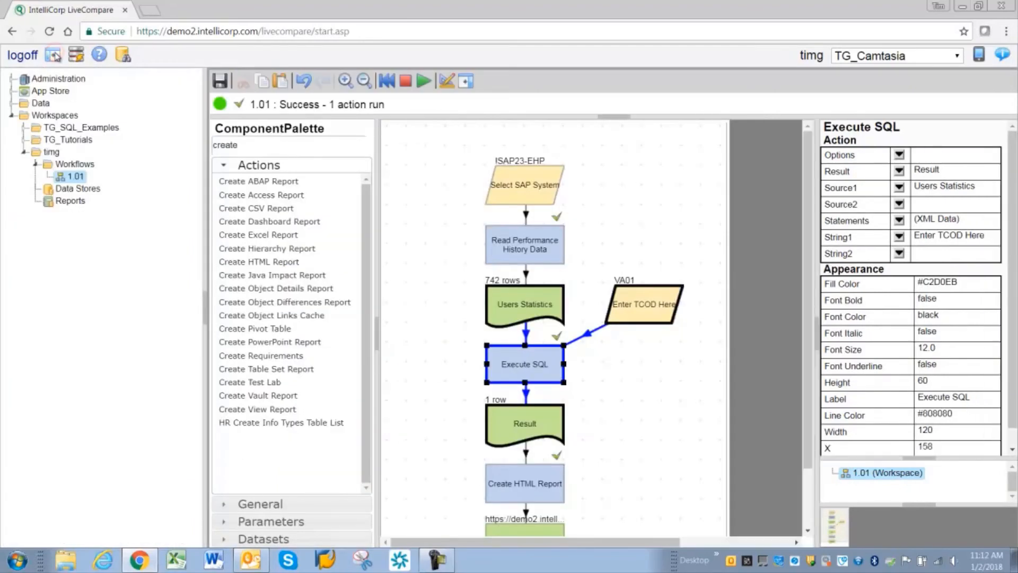
right_click(72, 181)
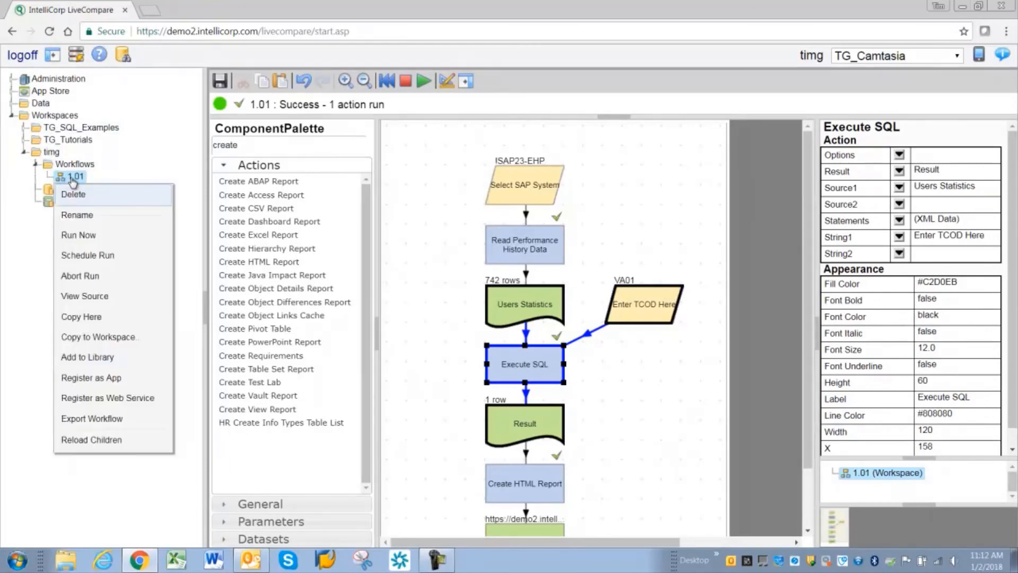
click(85, 379)
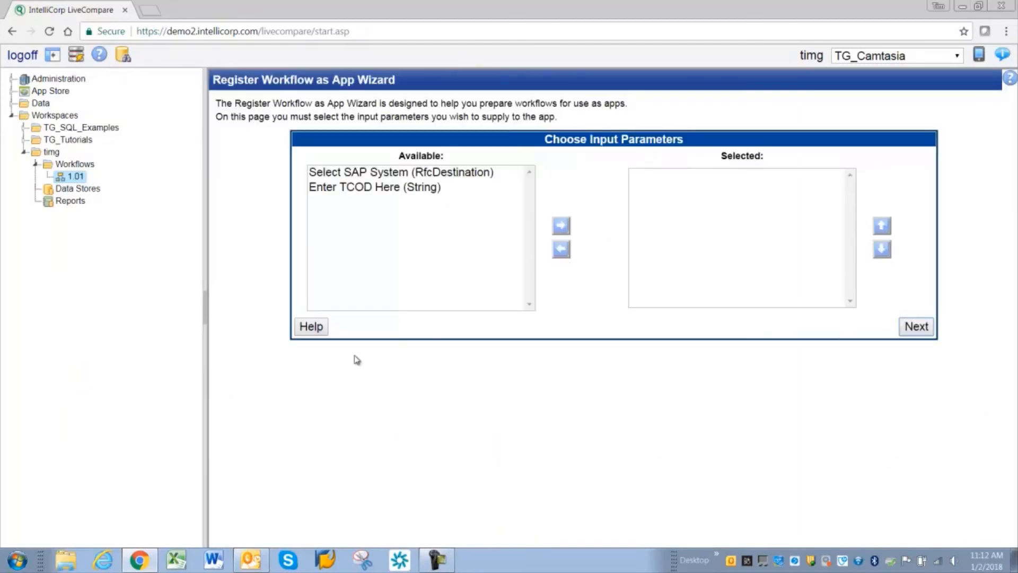
click(350, 173)
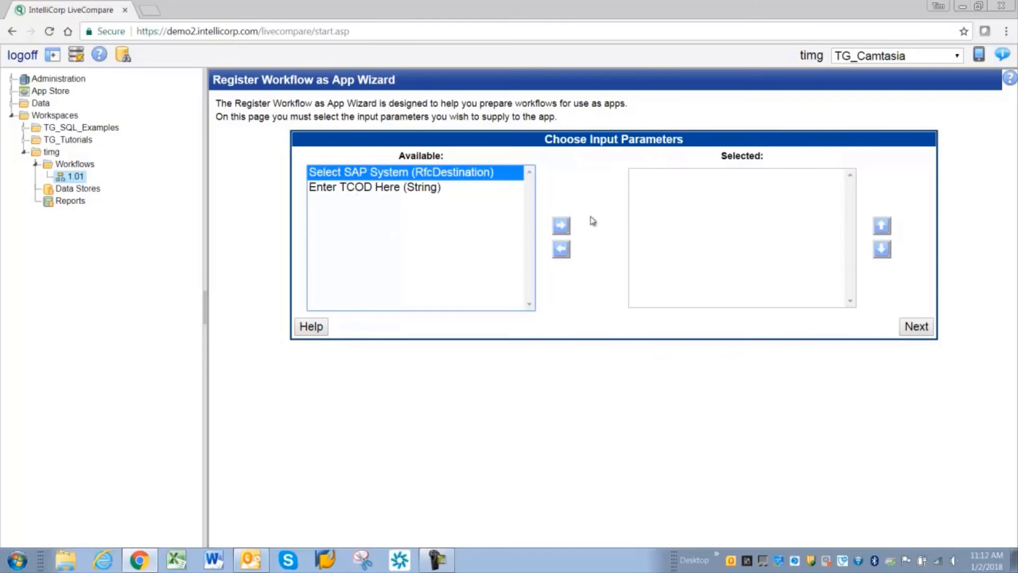
click(561, 225)
click(381, 175)
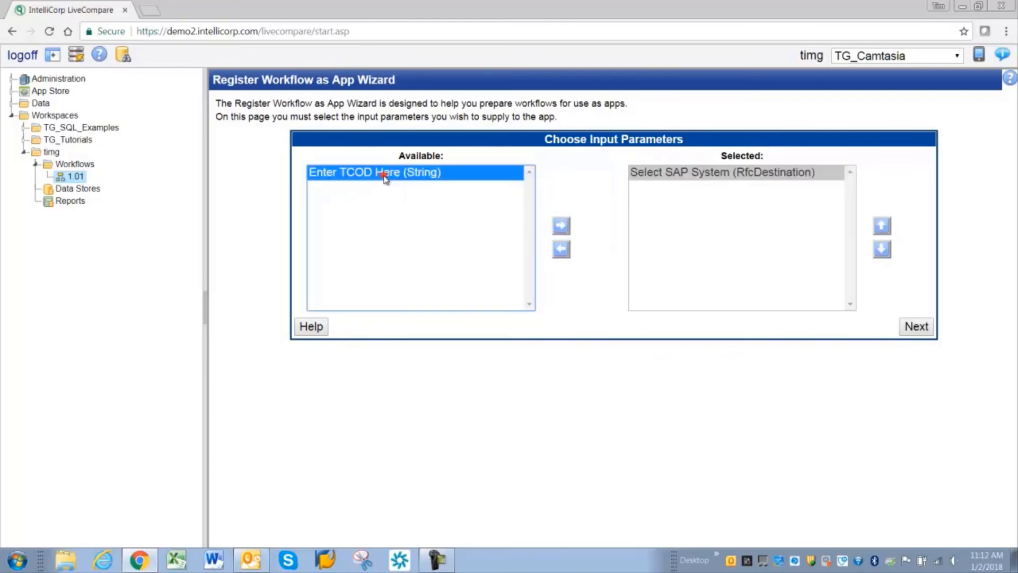
click(561, 226)
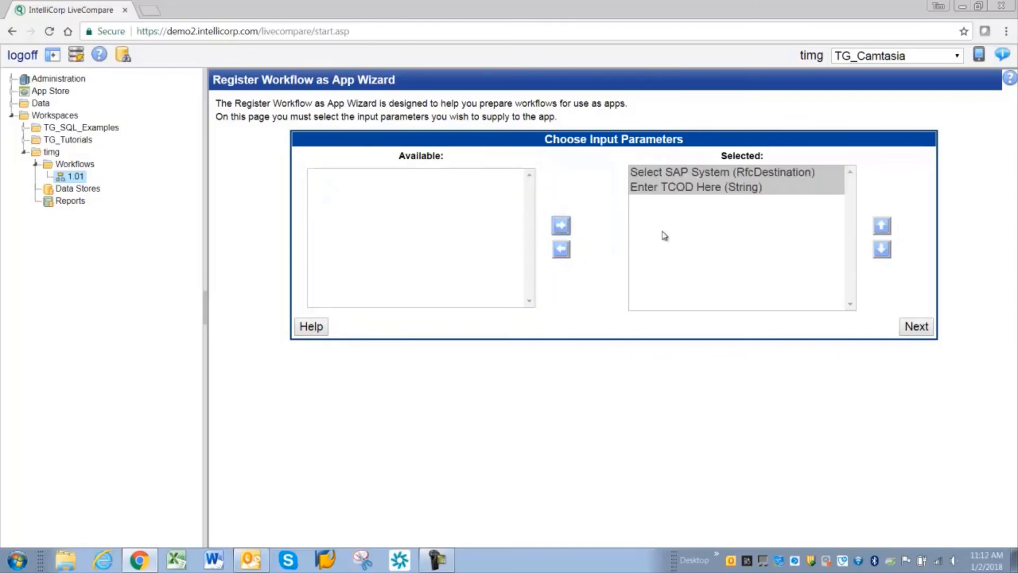
Step: Take Select SAP System out of the selected input parameters, then restore it above Enter TCOD Here
click(683, 174)
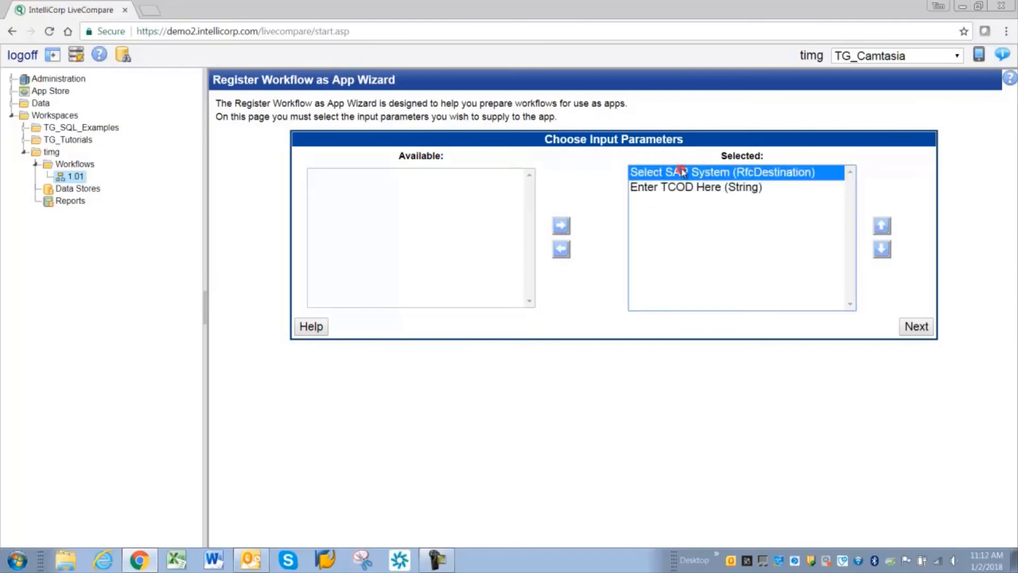
click(683, 189)
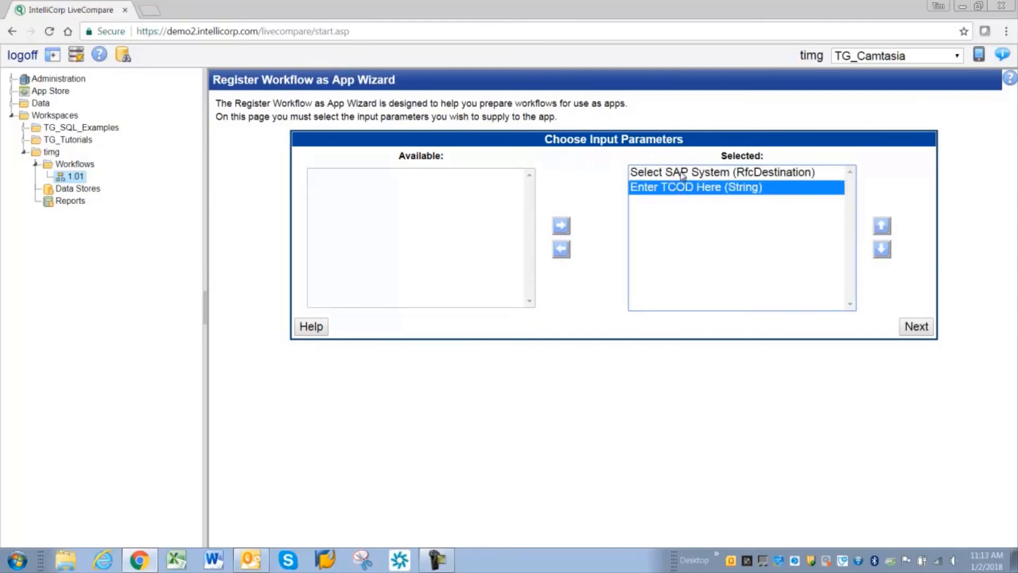
click(683, 174)
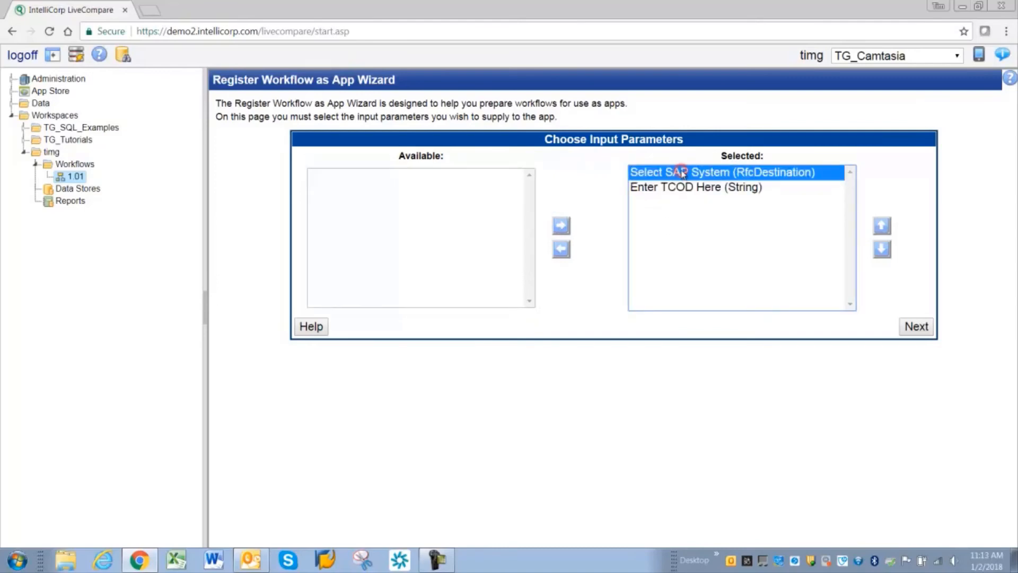
click(561, 251)
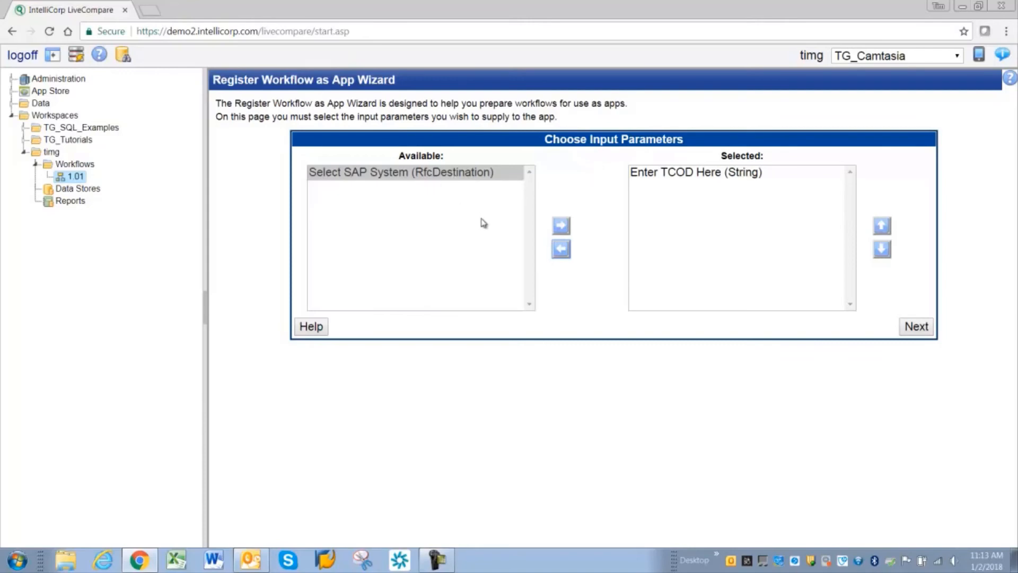
click(561, 226)
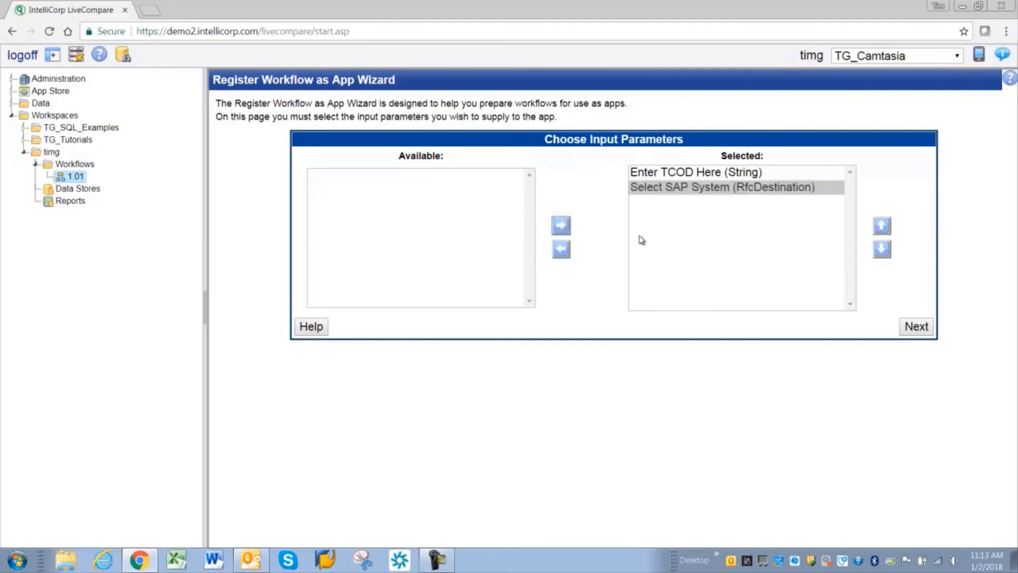
click(881, 225)
click(660, 191)
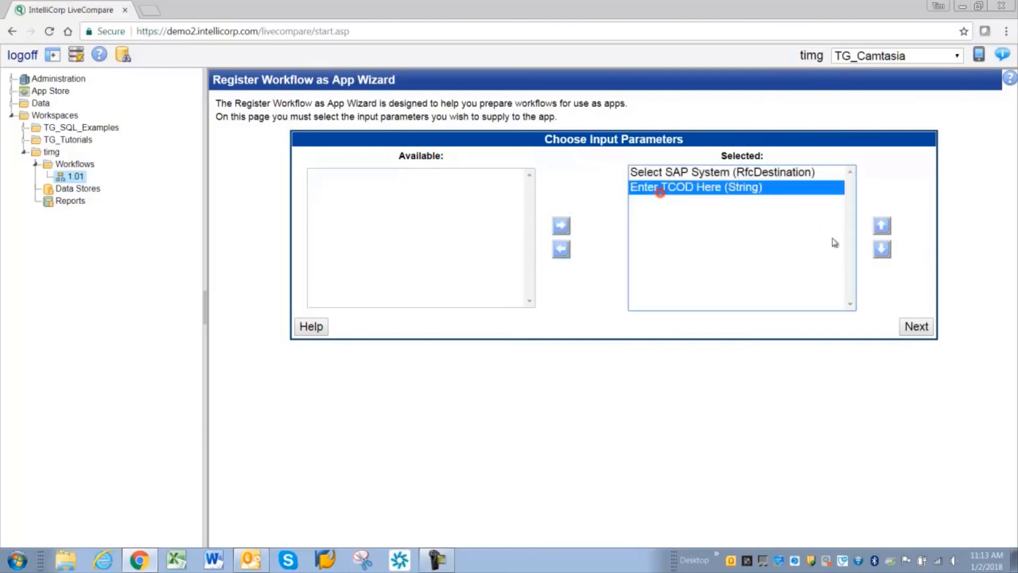
Step: Accept the input parameters with default widgets and keep Report URL as the app's output parameter
click(920, 328)
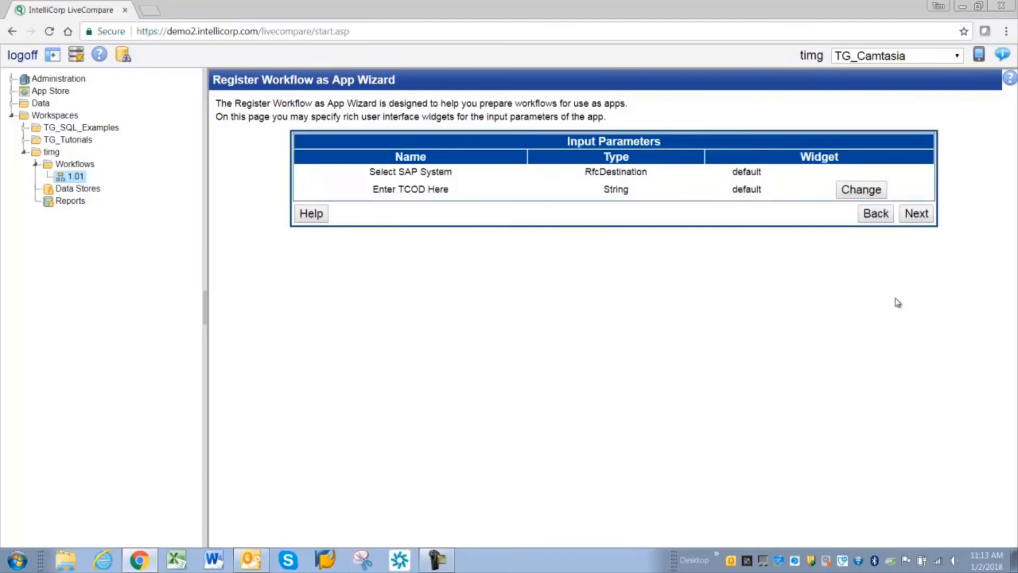
click(917, 215)
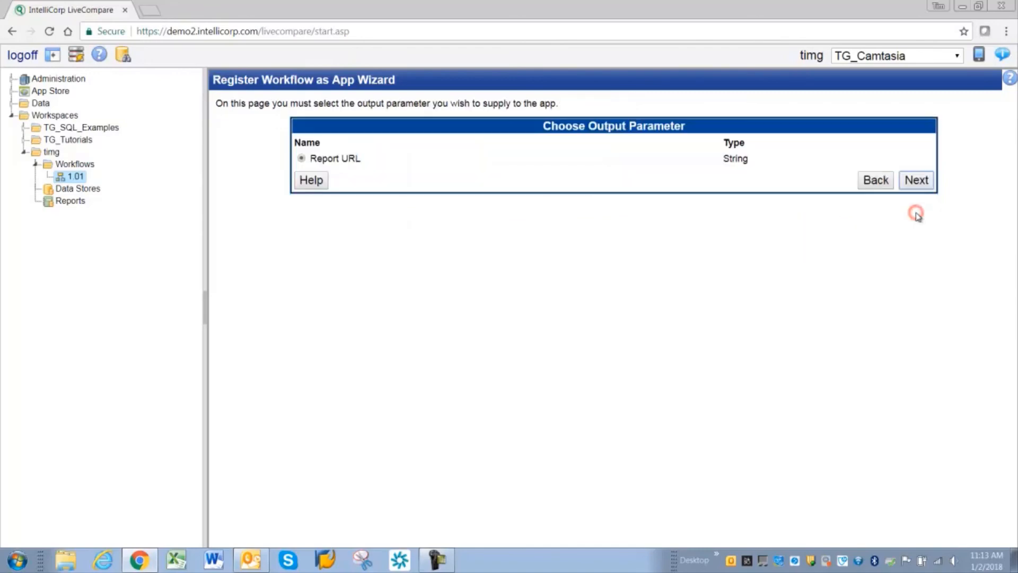
click(919, 183)
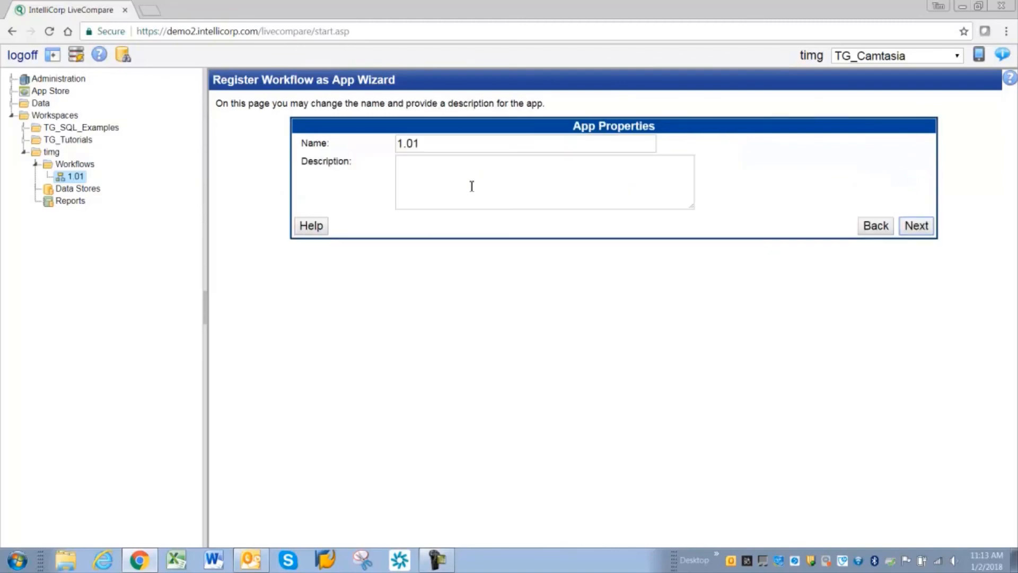
Step: Keep the app name 1.01 and give the app the description "My First WF"
click(481, 187)
text(My )
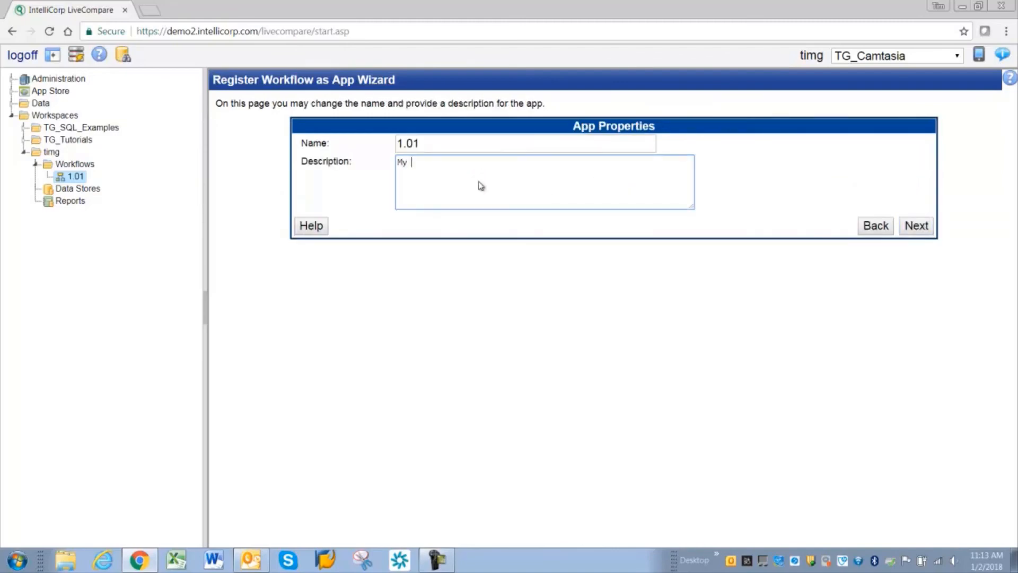
text(First WF)
click(915, 225)
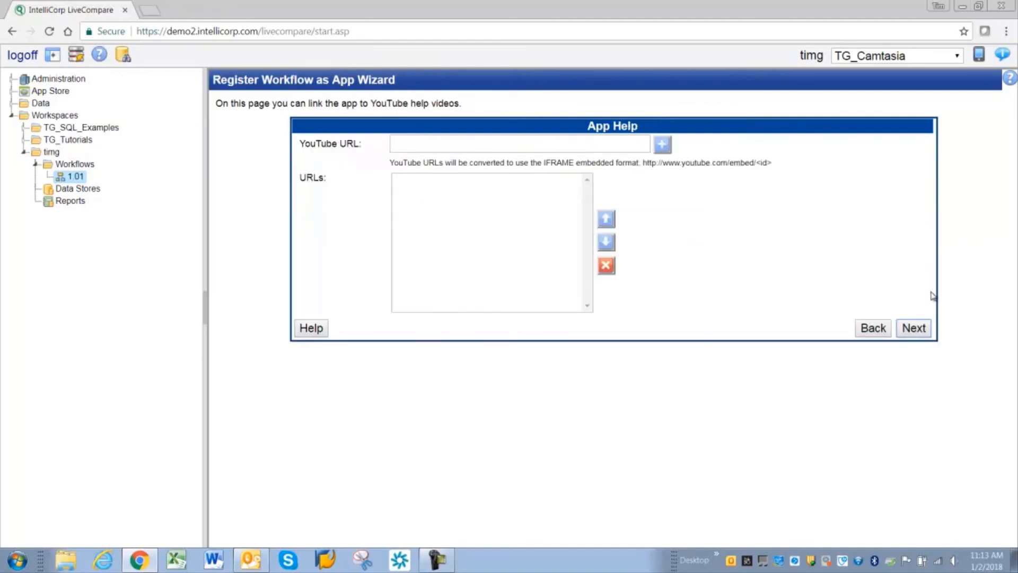
Step: Skip the YouTube help links and choose the yellow magnifying glass image as the app icon
click(914, 328)
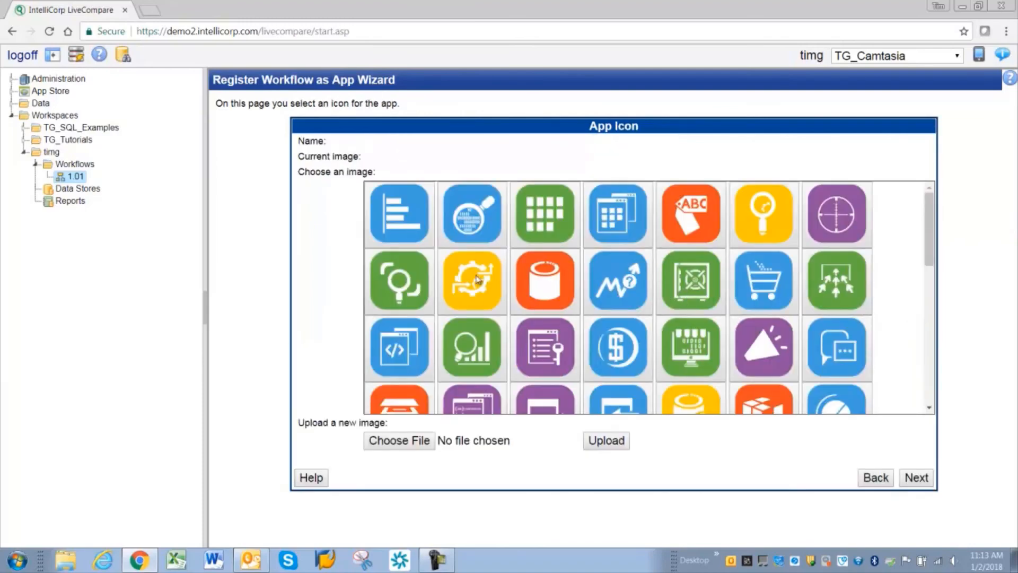
click(774, 226)
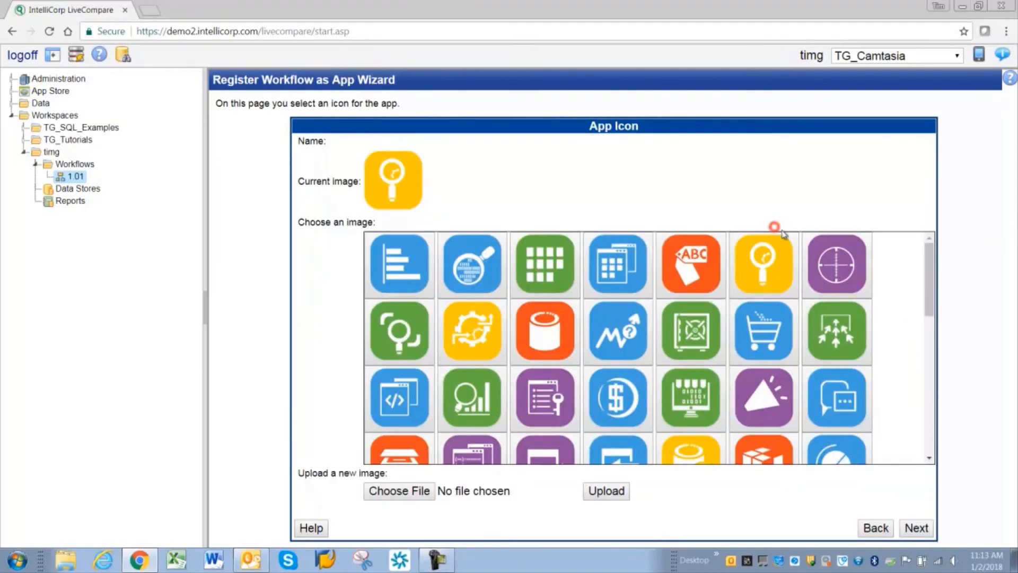
click(917, 529)
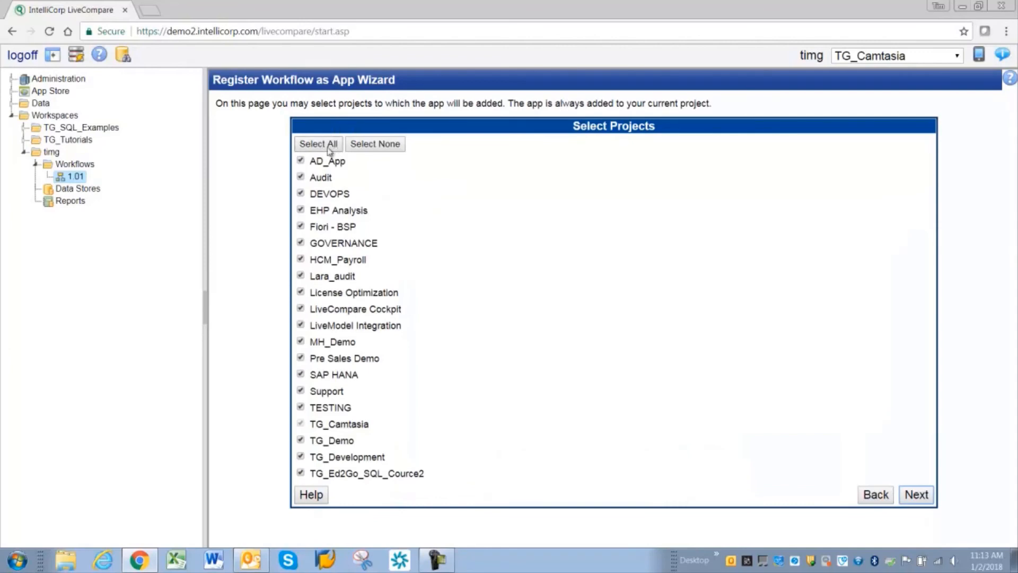
Step: Clear all optional projects so the app is added only to TG_Camtasia, and finish the registration
click(374, 145)
click(923, 493)
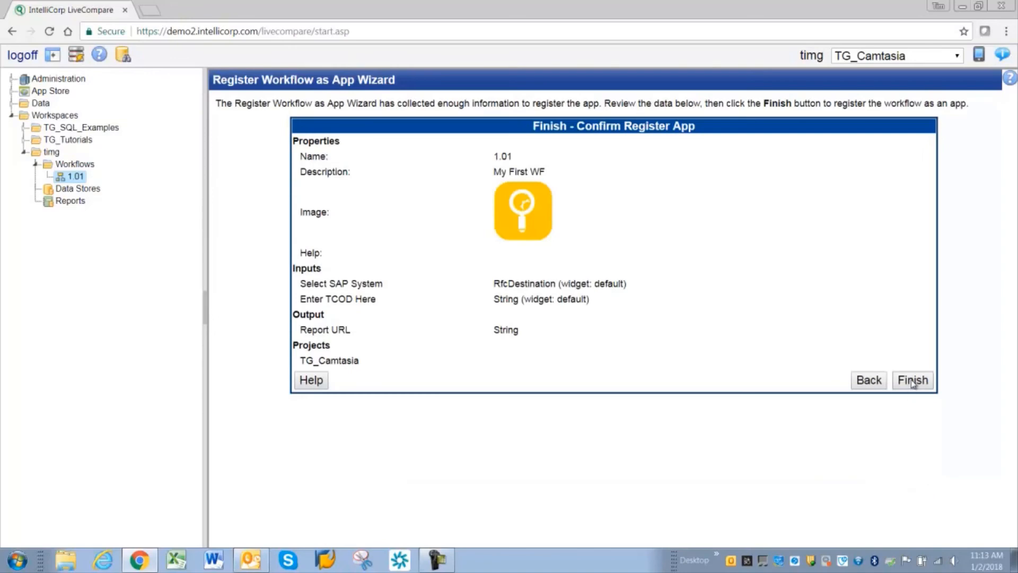
click(911, 382)
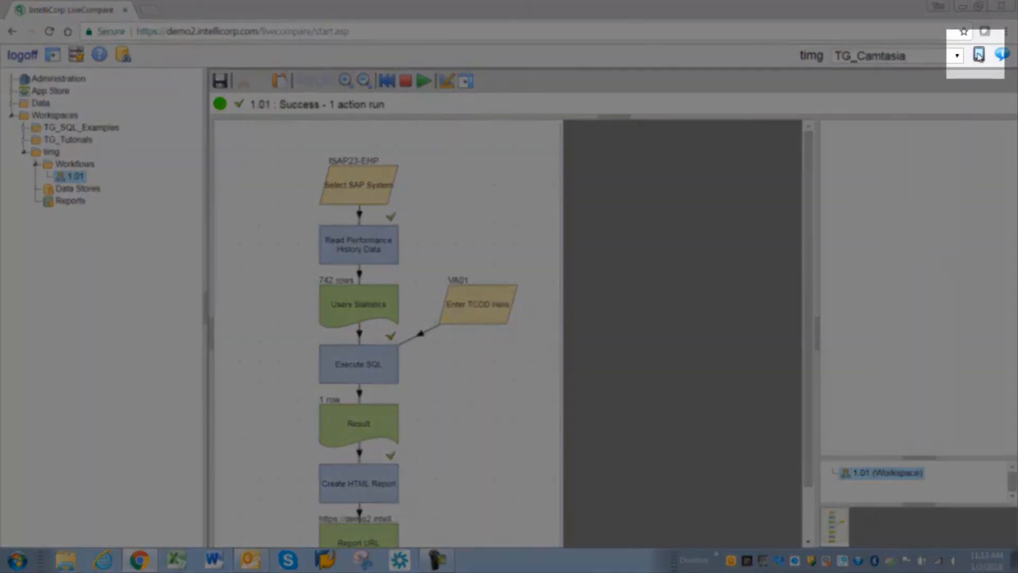
Step: Go to the LiveCompare apps home page, open the 1.01 app and create a variant named SU01 based on [app]
click(979, 55)
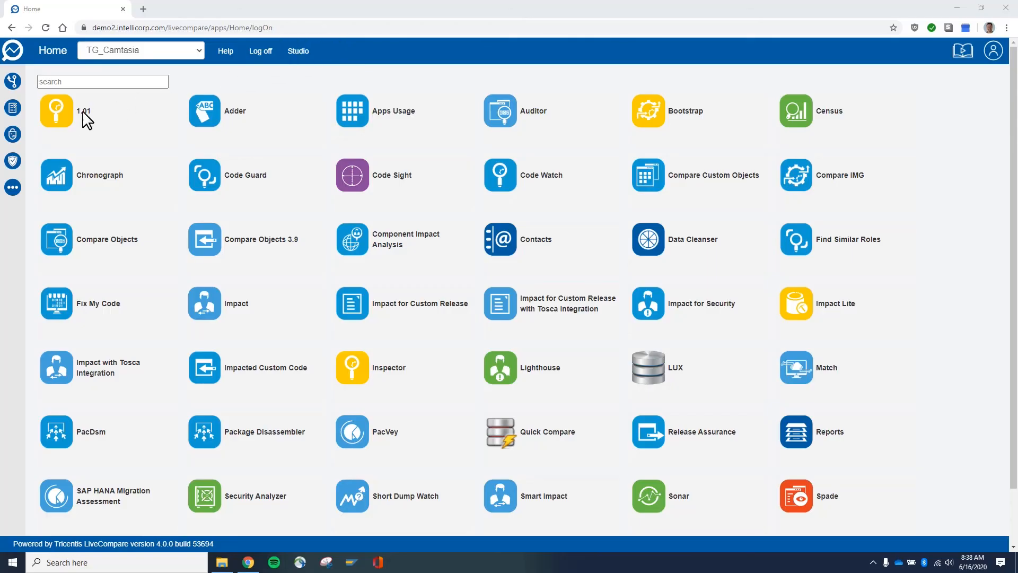
click(83, 118)
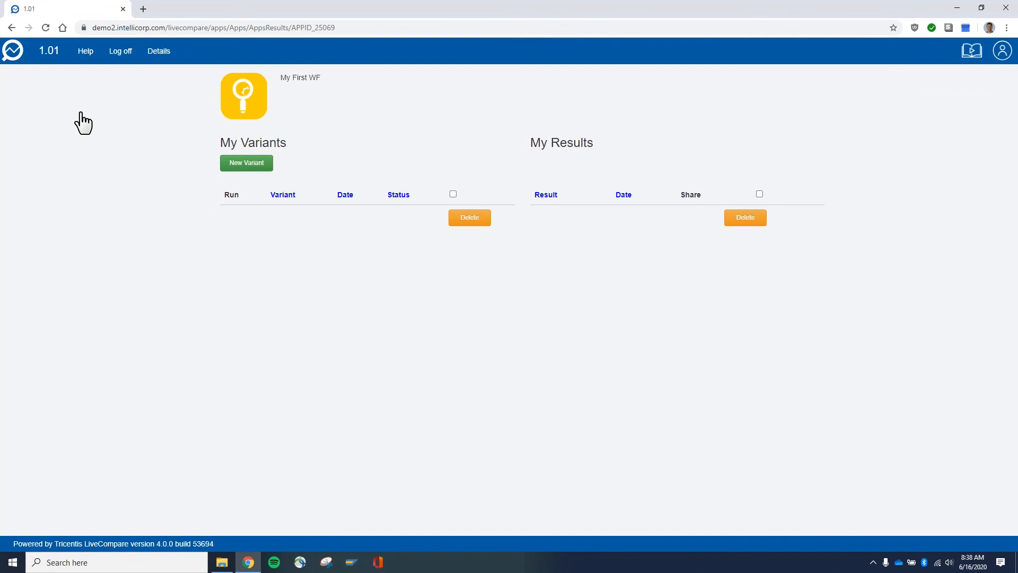
click(240, 169)
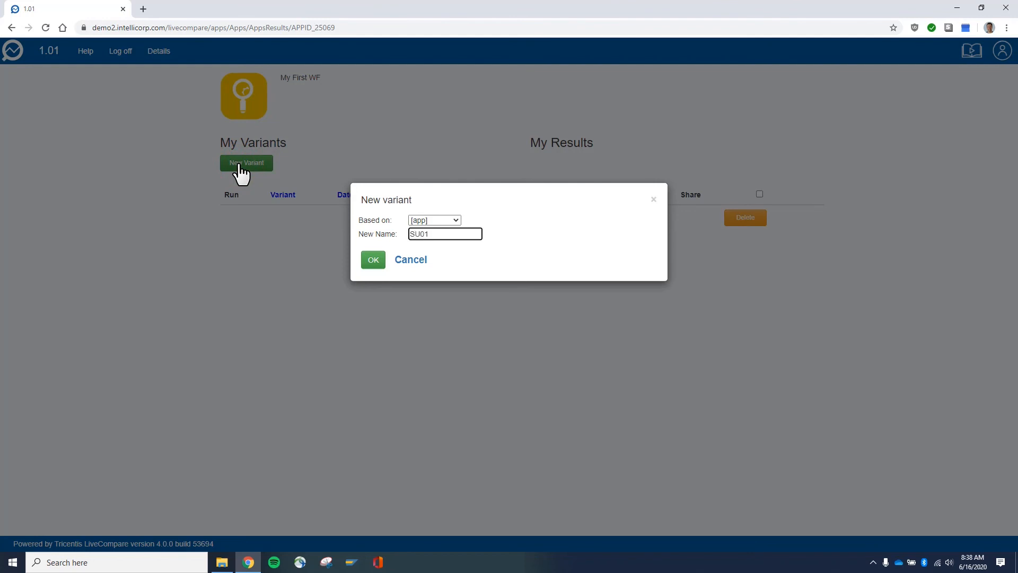
click(374, 261)
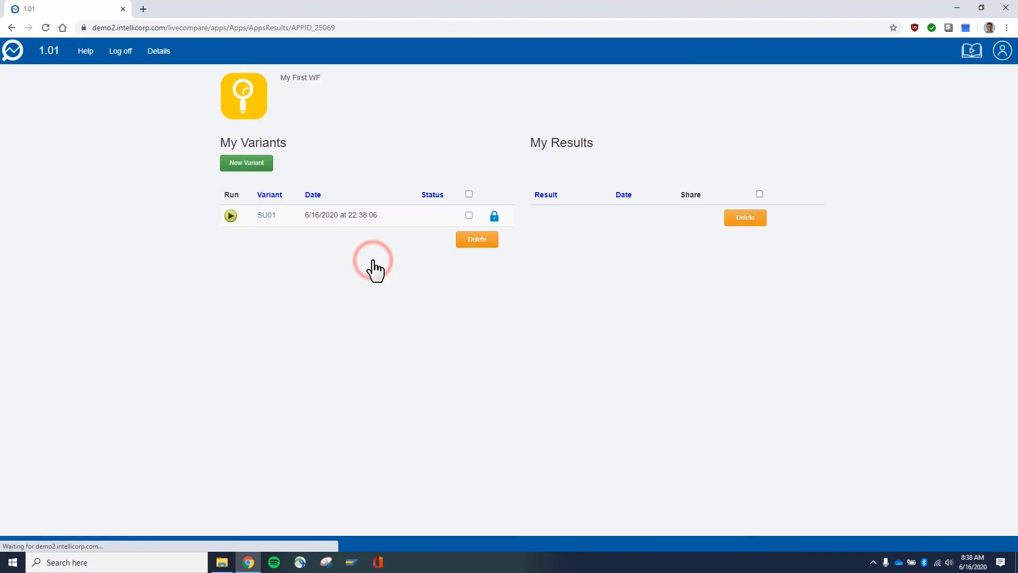
Step: Set Enter TCOD Here to SU01 in the SU01 variant and save the variant
click(266, 215)
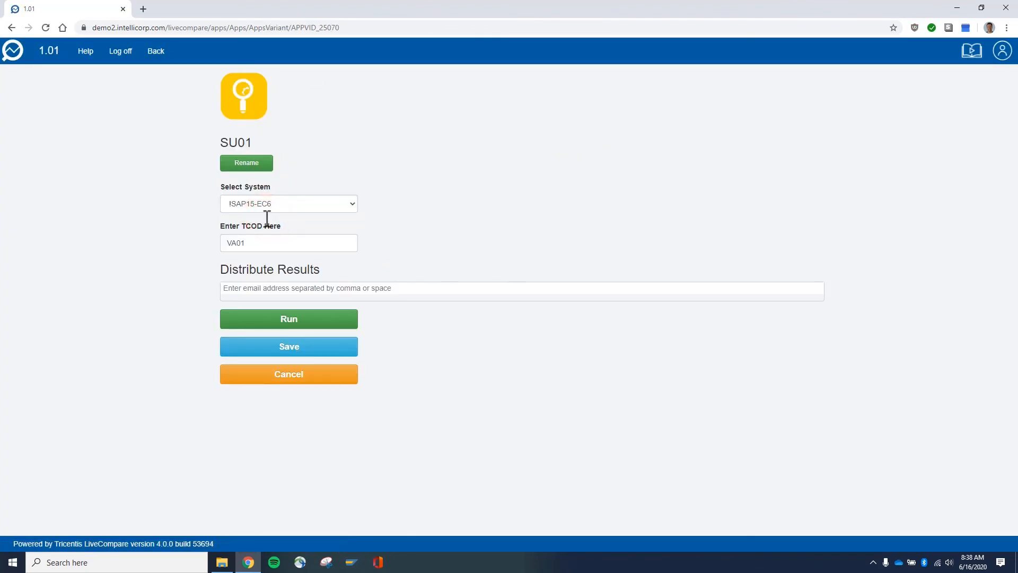
drag(245, 242, 216, 249)
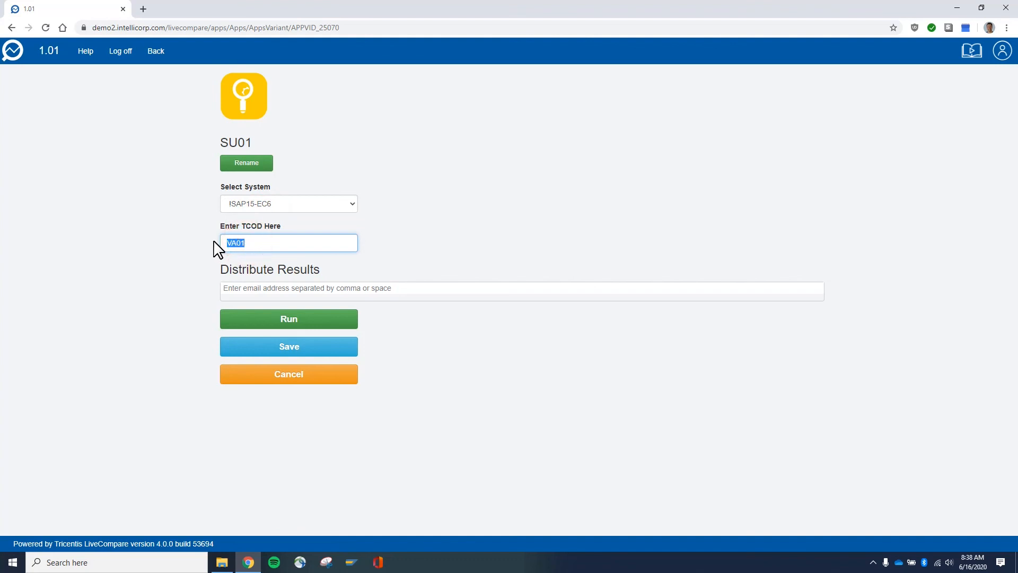
text(SU)
click(289, 347)
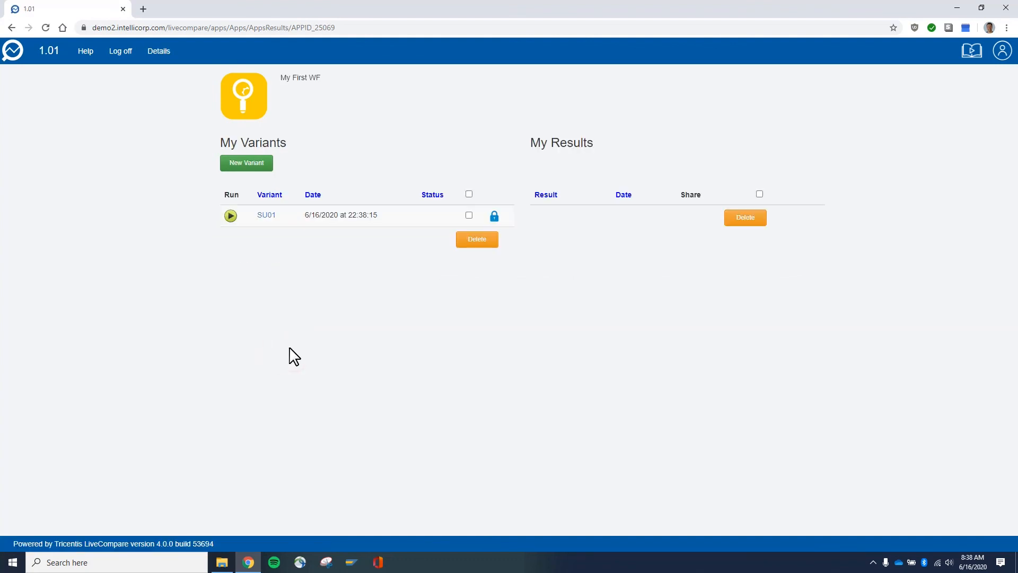
Step: Run the SU01 variant and open its result report
click(230, 215)
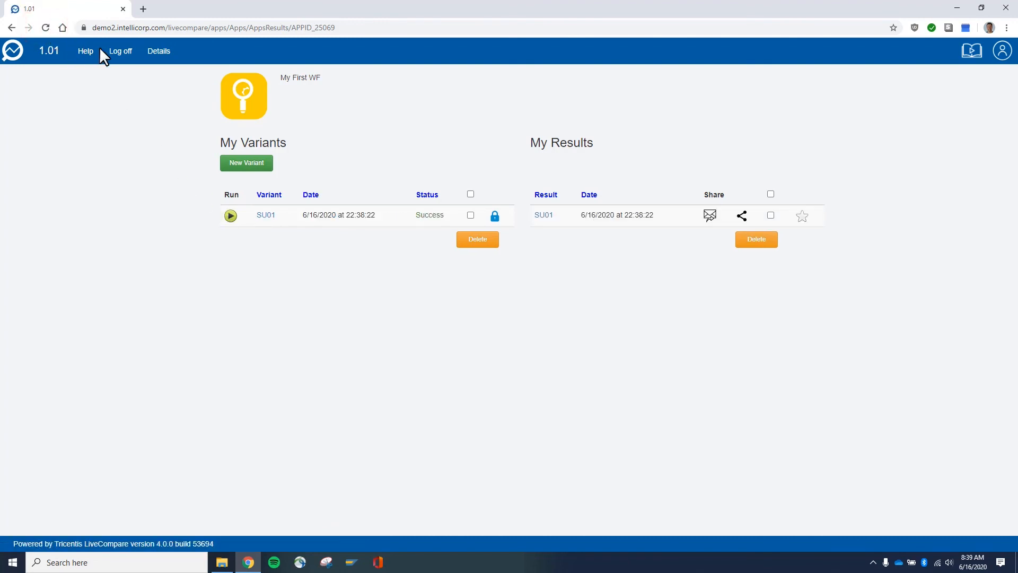
click(544, 215)
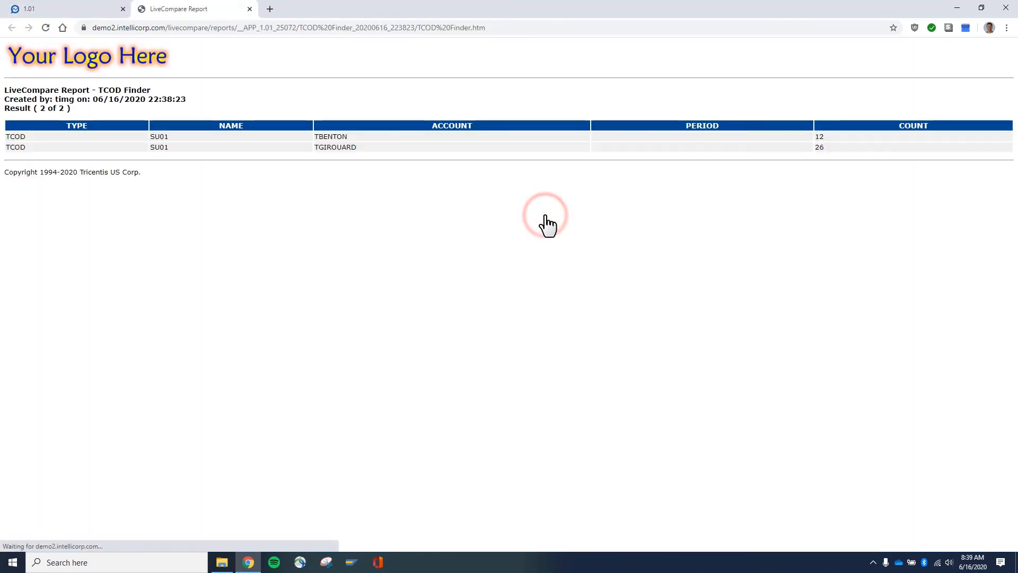